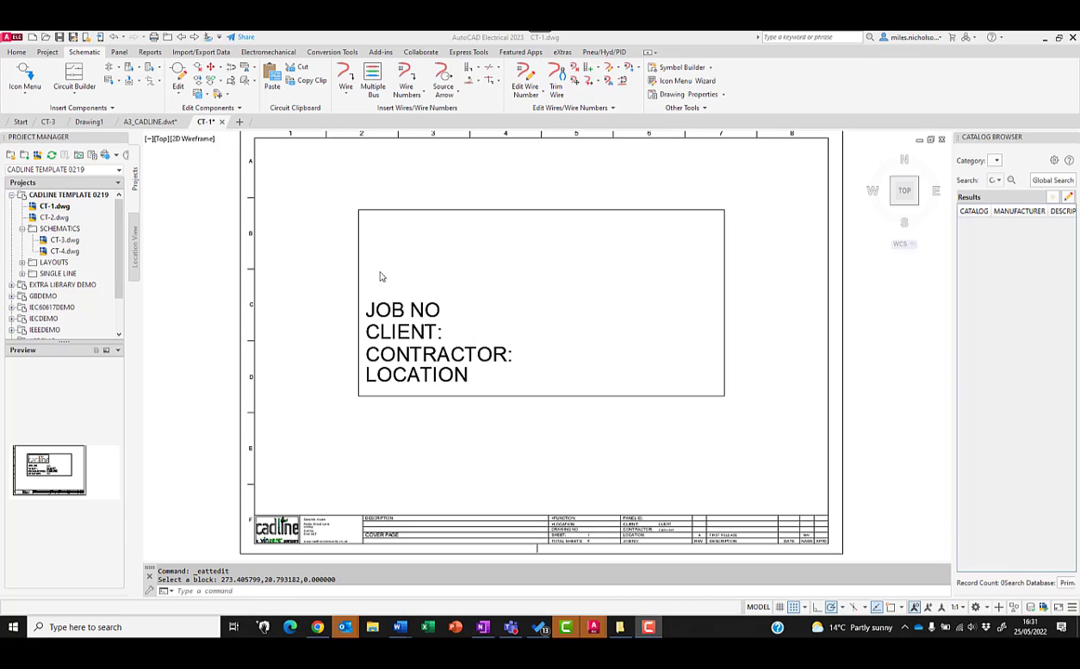
Append a colon to the JOB NO and LOCATION labels so they read JOB NO: and LOCATION:.
double_click(440, 311)
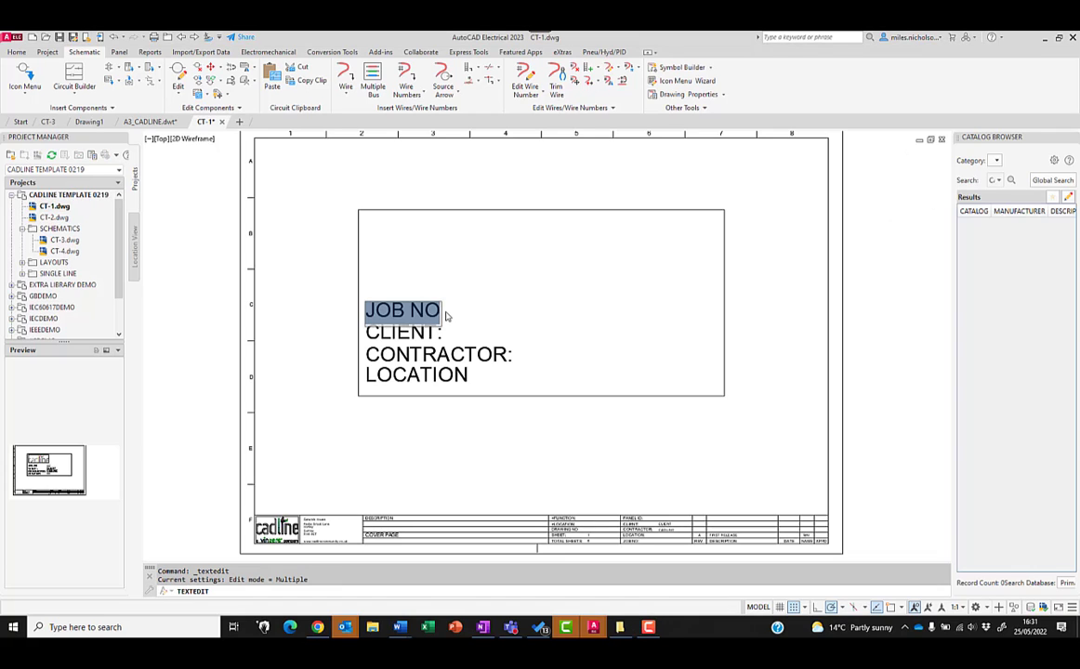
left_click(443, 312)
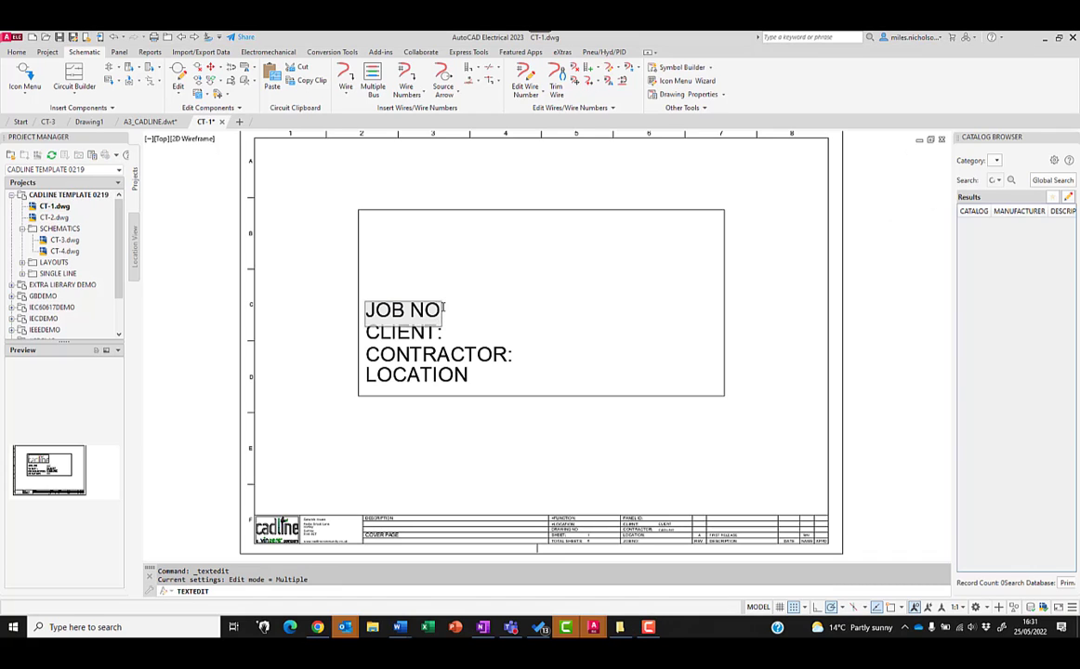
type(":")
left_click(465, 374)
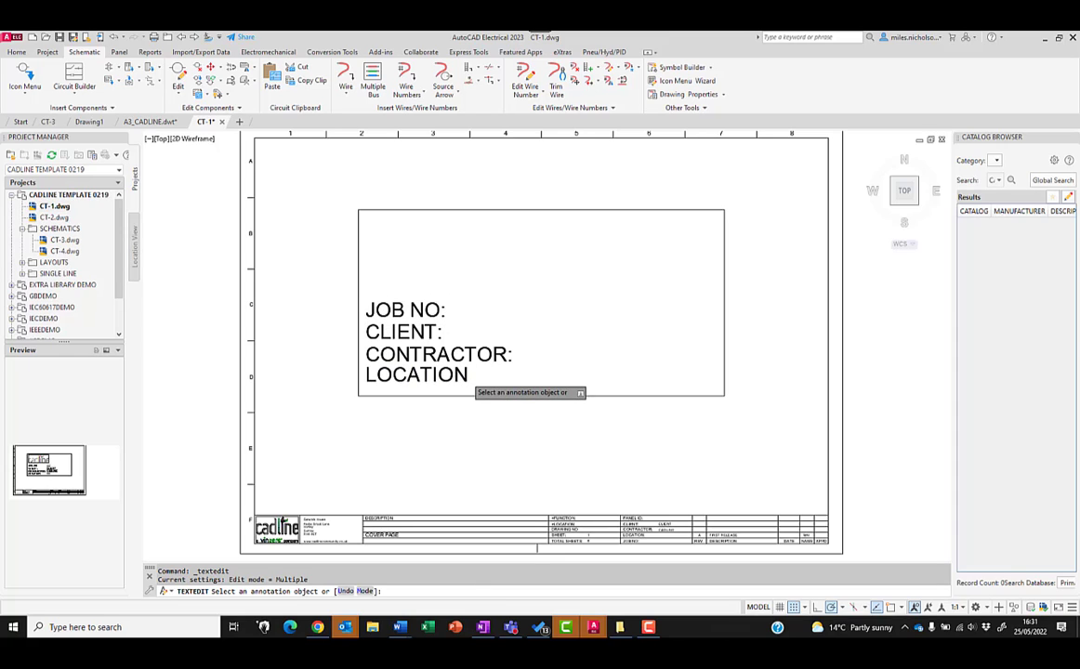
left_click(469, 380)
left_click(472, 380)
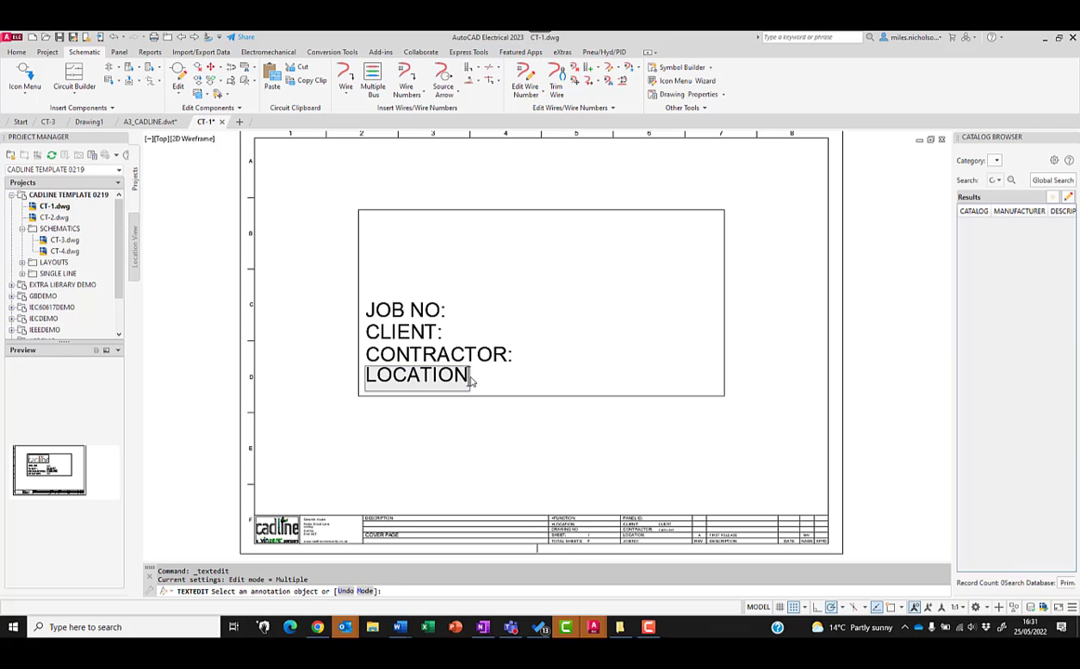
type(":")
left_click(509, 398)
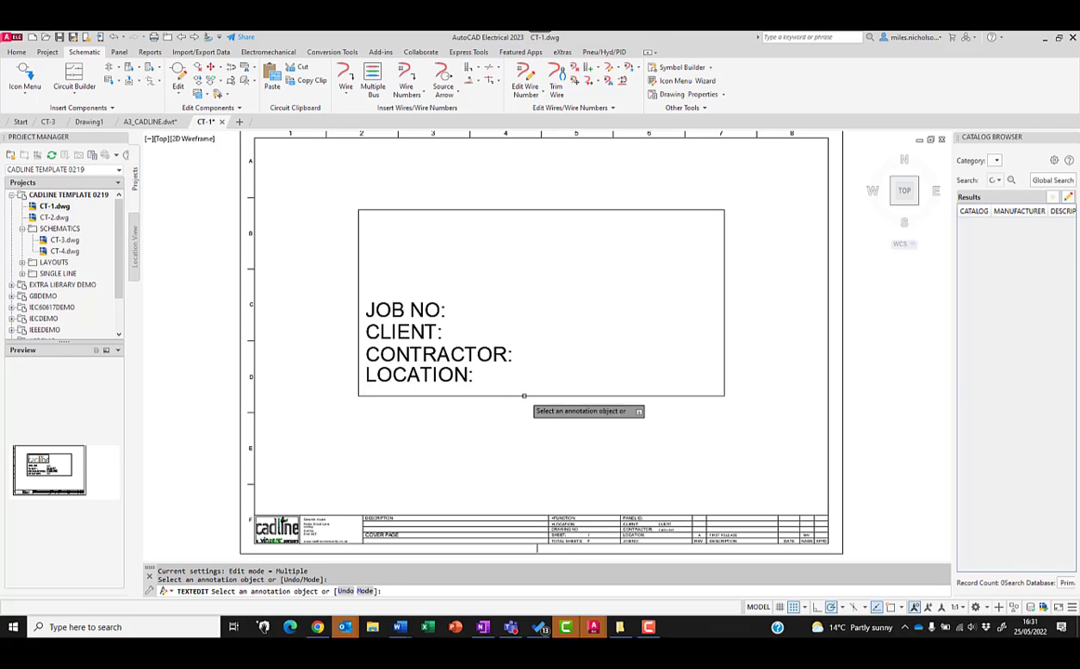
key("Escape")
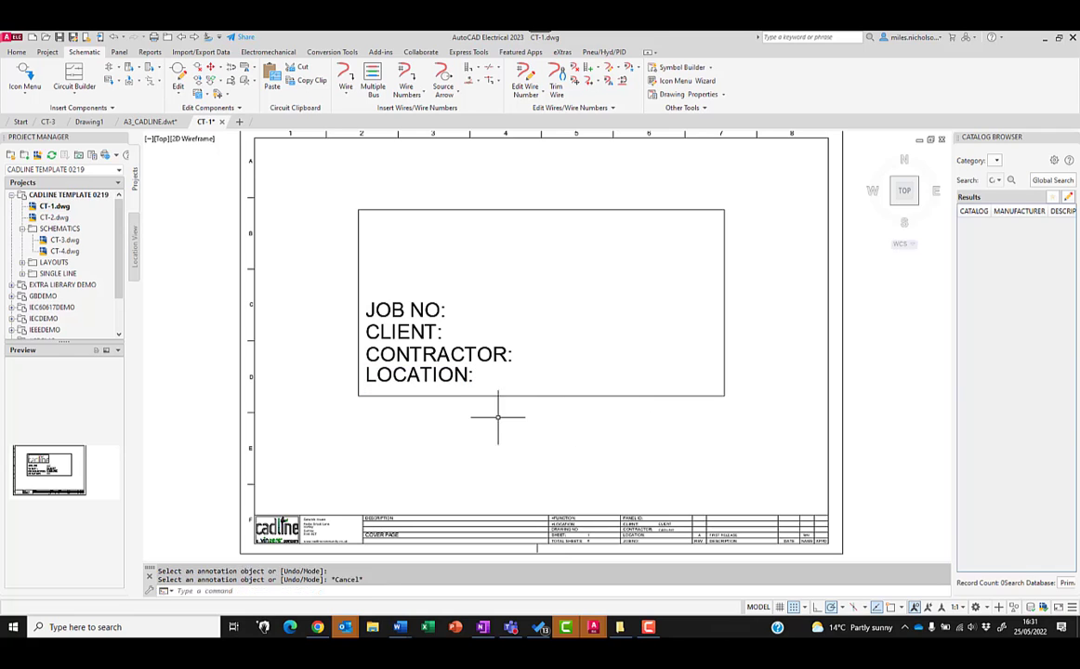
Define attribute C2 whose default is a field linked to the title block's CLIENT attribute.
type("A")
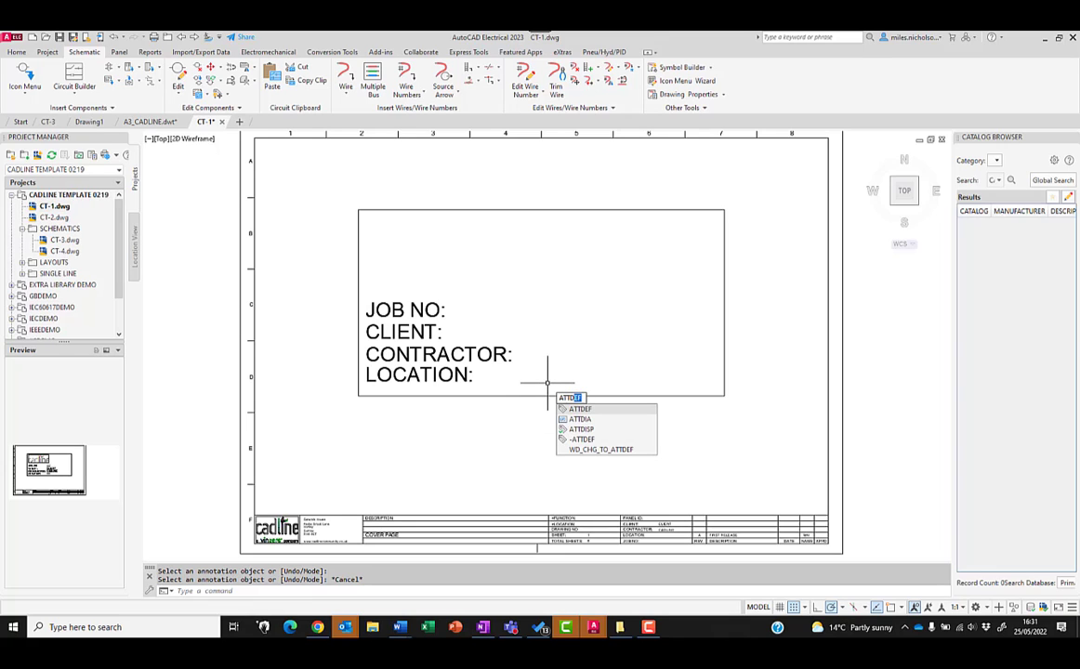
type("TTD")
key("Return")
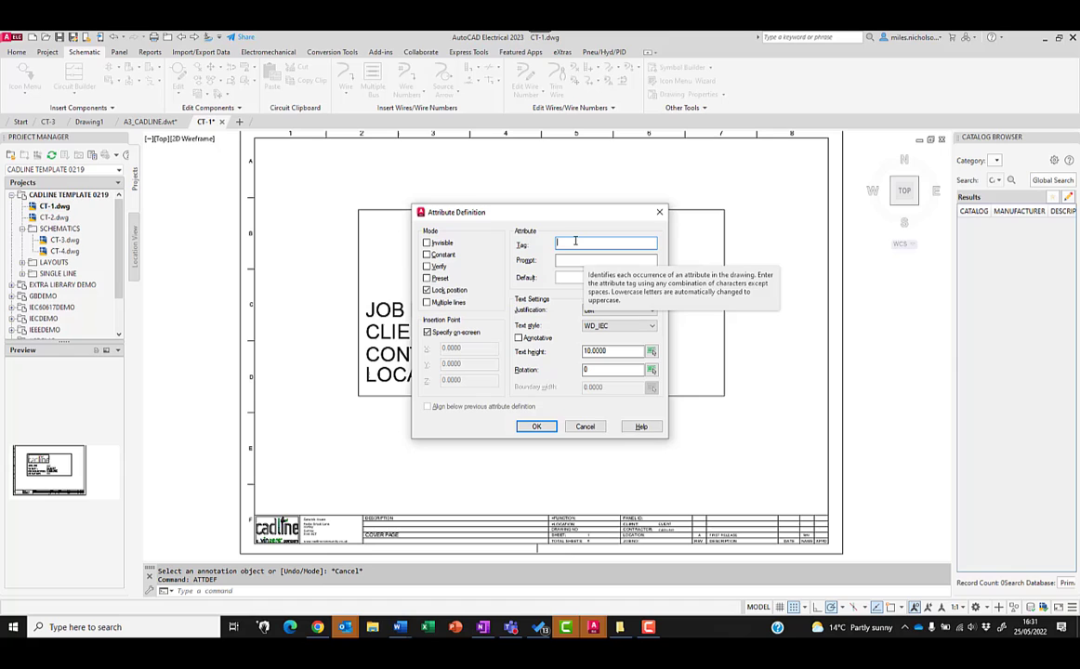
type("C2")
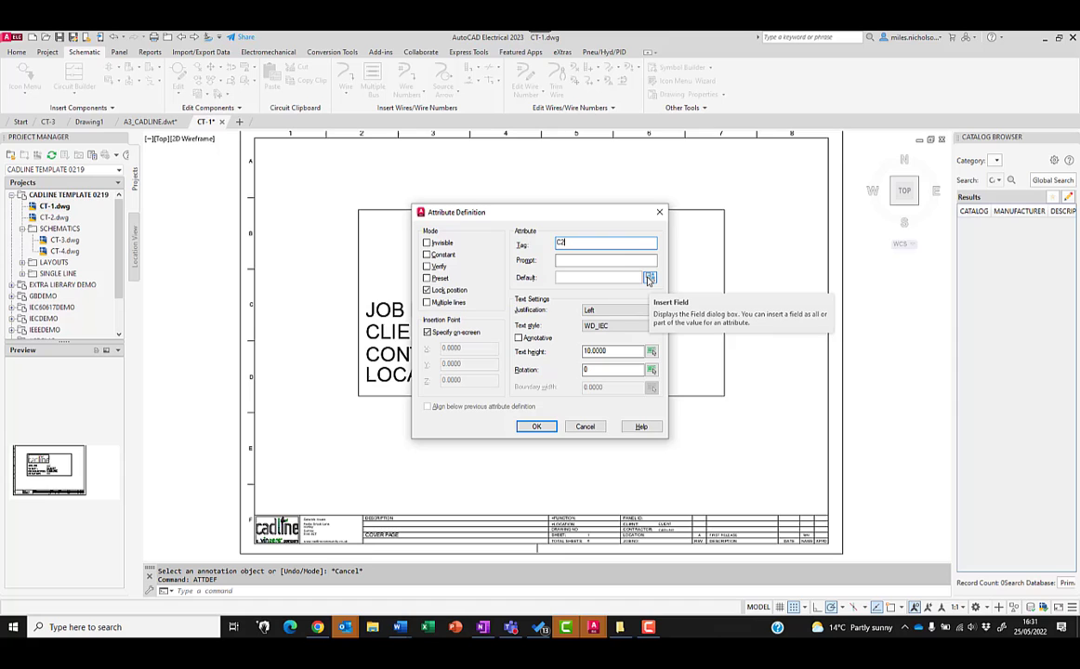
left_click(649, 279)
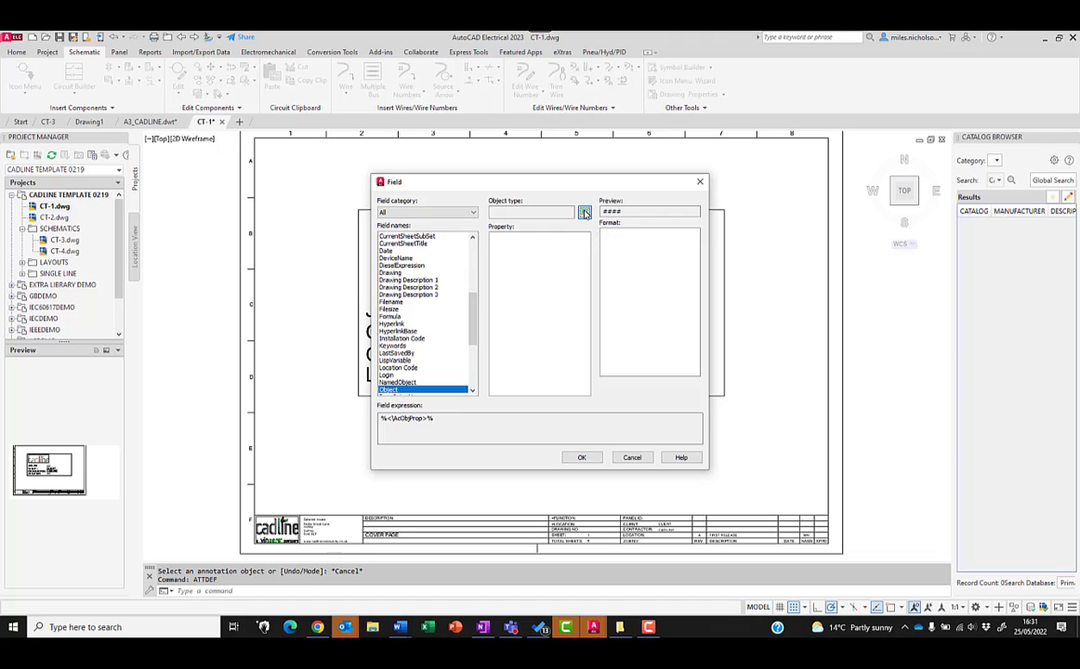
left_click(585, 213)
left_click(650, 528)
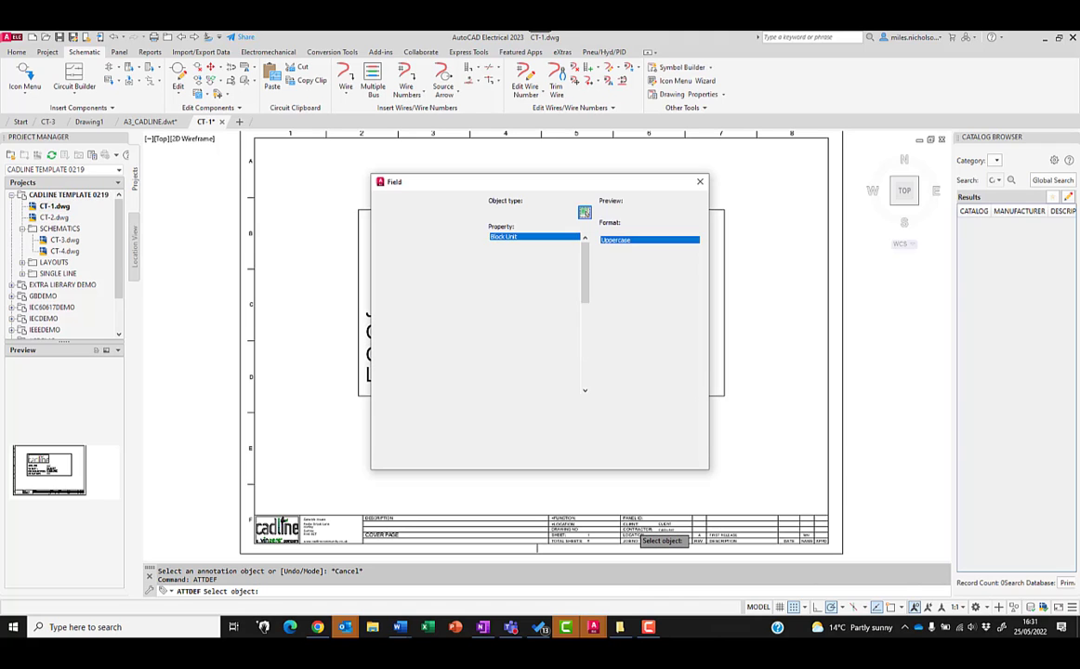
left_click(509, 244)
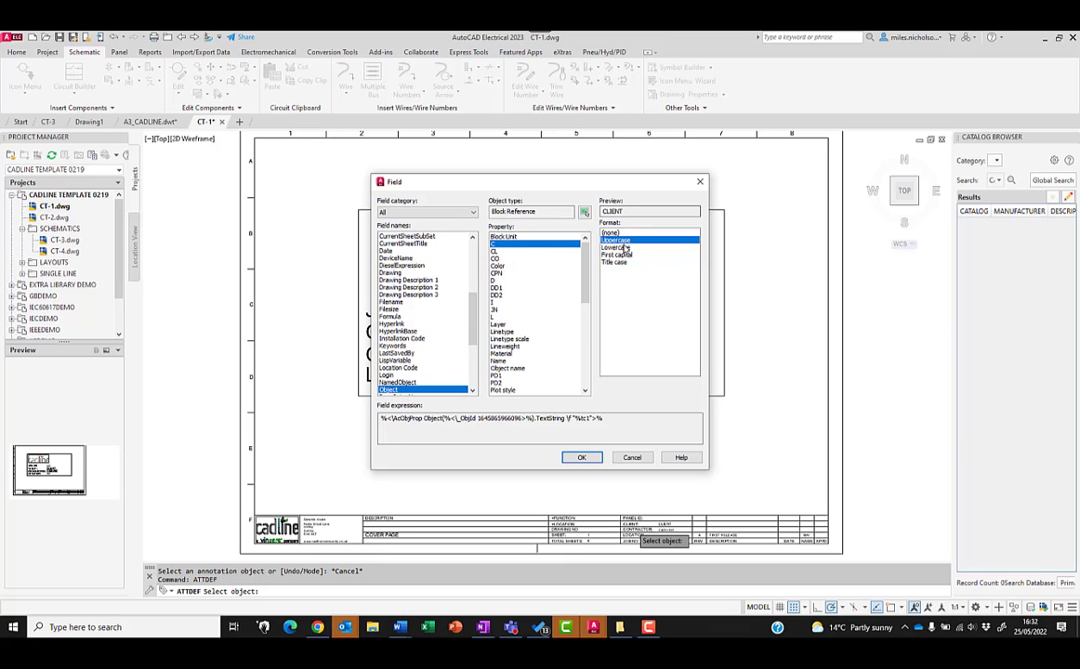
left_click(583, 458)
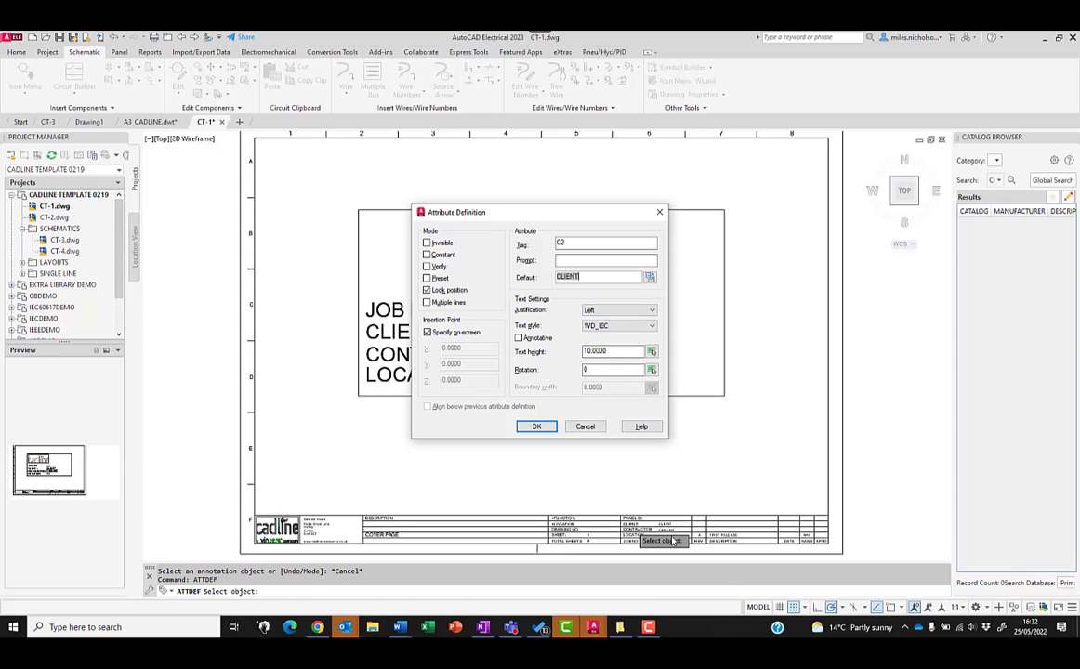
left_click(536, 427)
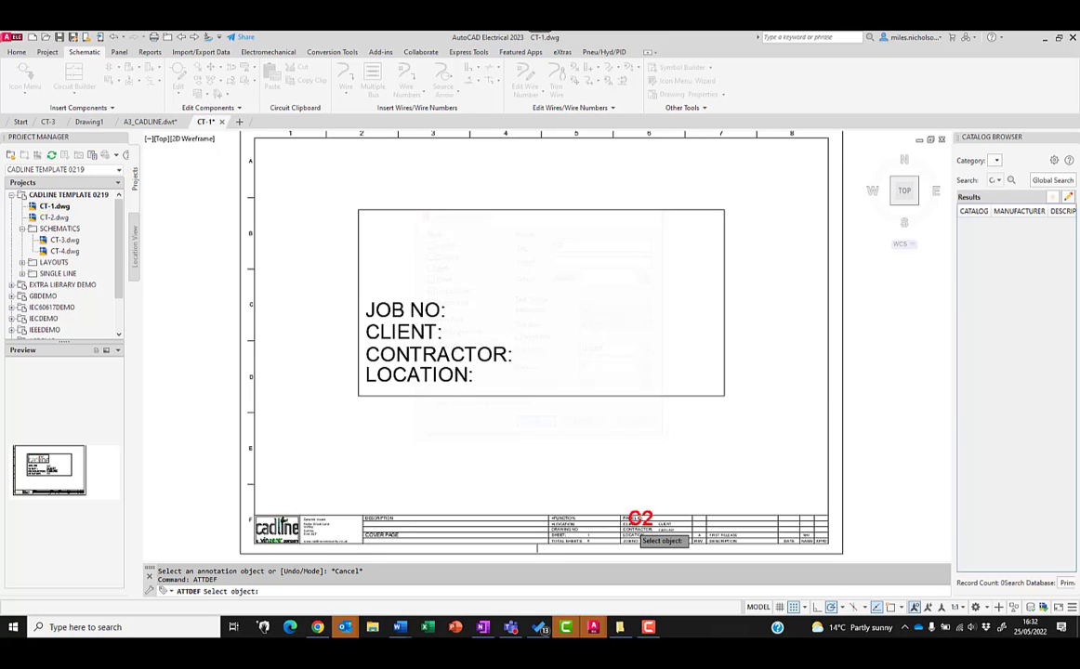
Place C2 beside JOB NO:, then add attribute J2, field-linked to the title block's IN property, above it.
left_click(456, 309)
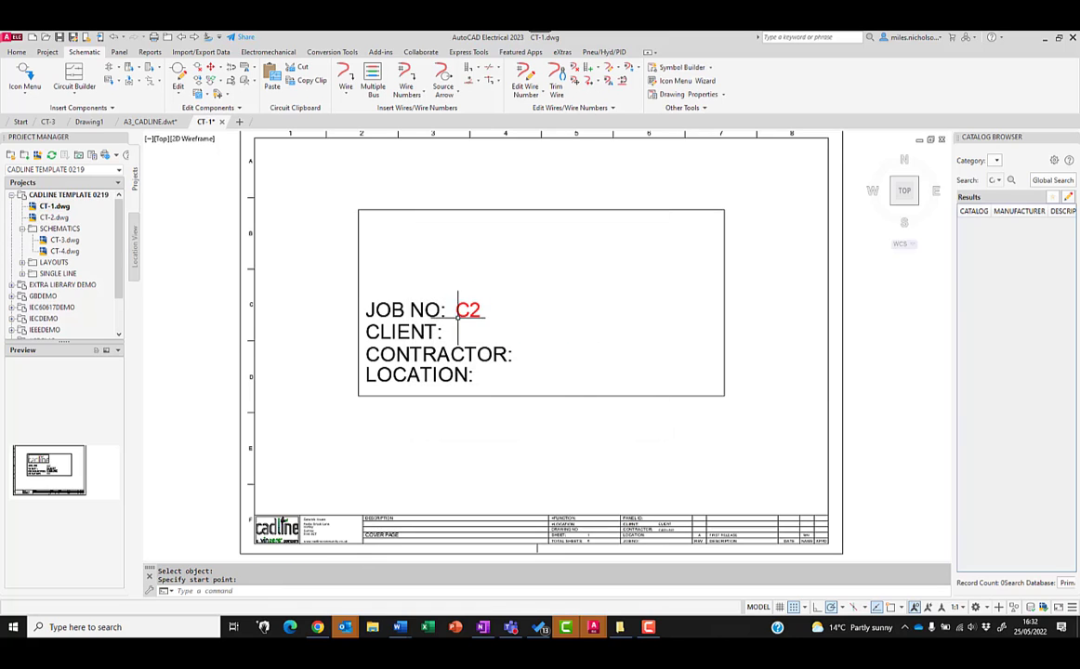
right_click(561, 311)
left_click(595, 316)
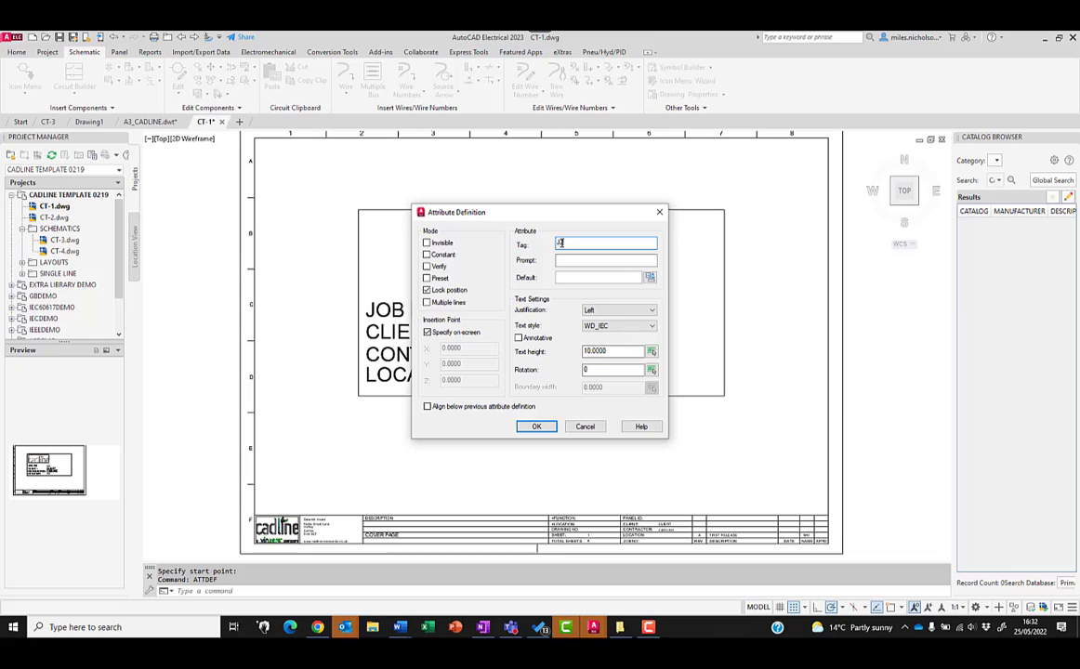
left_click(650, 277)
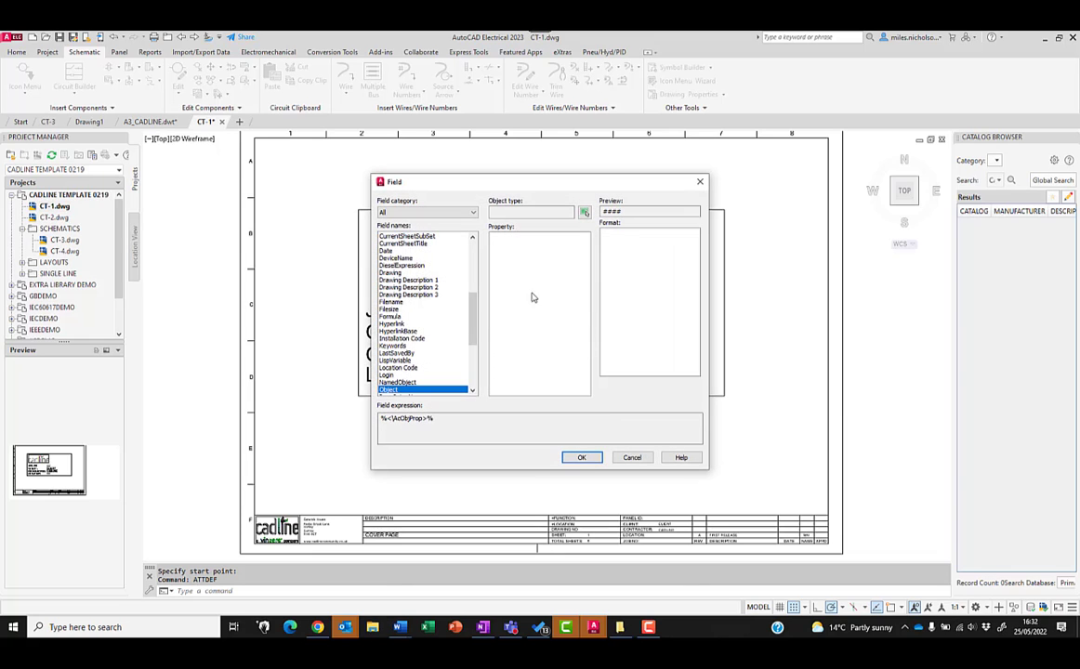
left_click(584, 212)
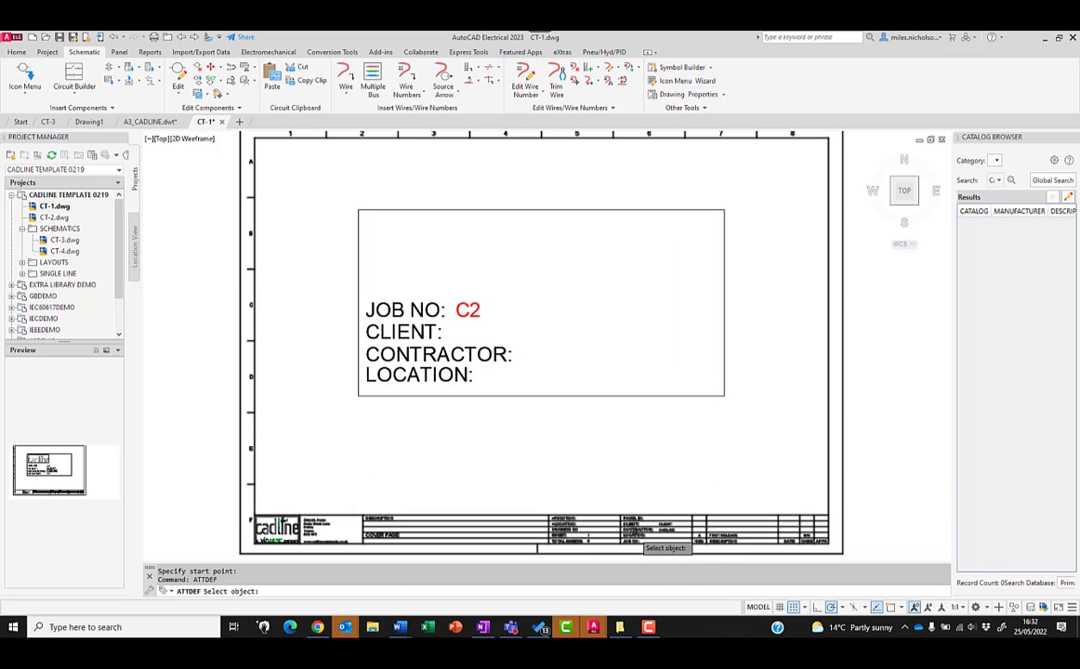
left_click(641, 538)
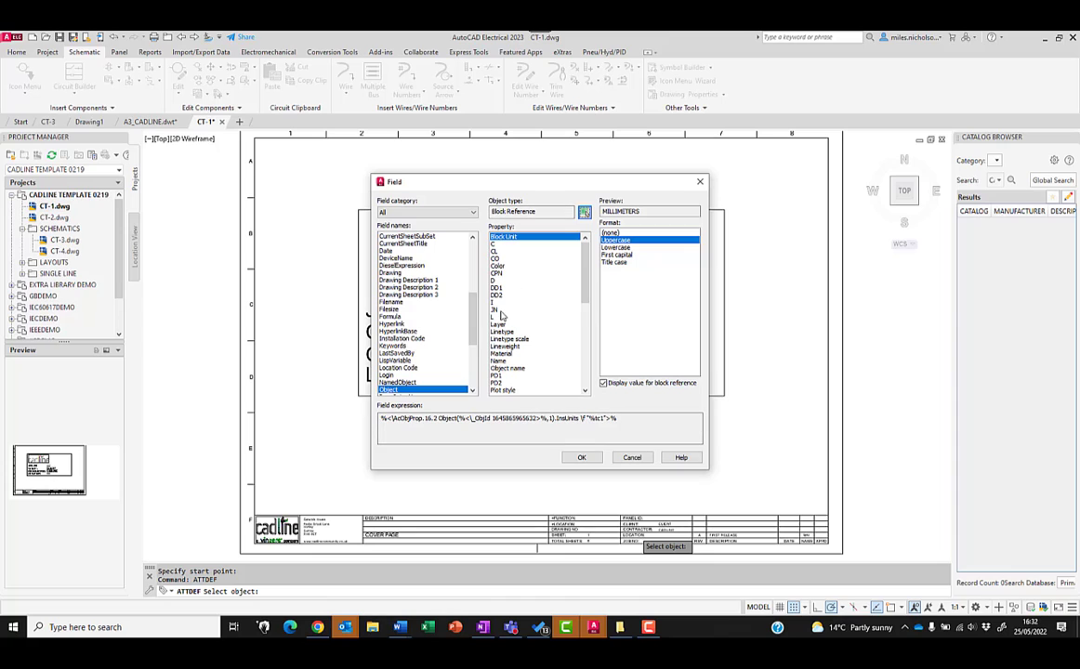
left_click(498, 310)
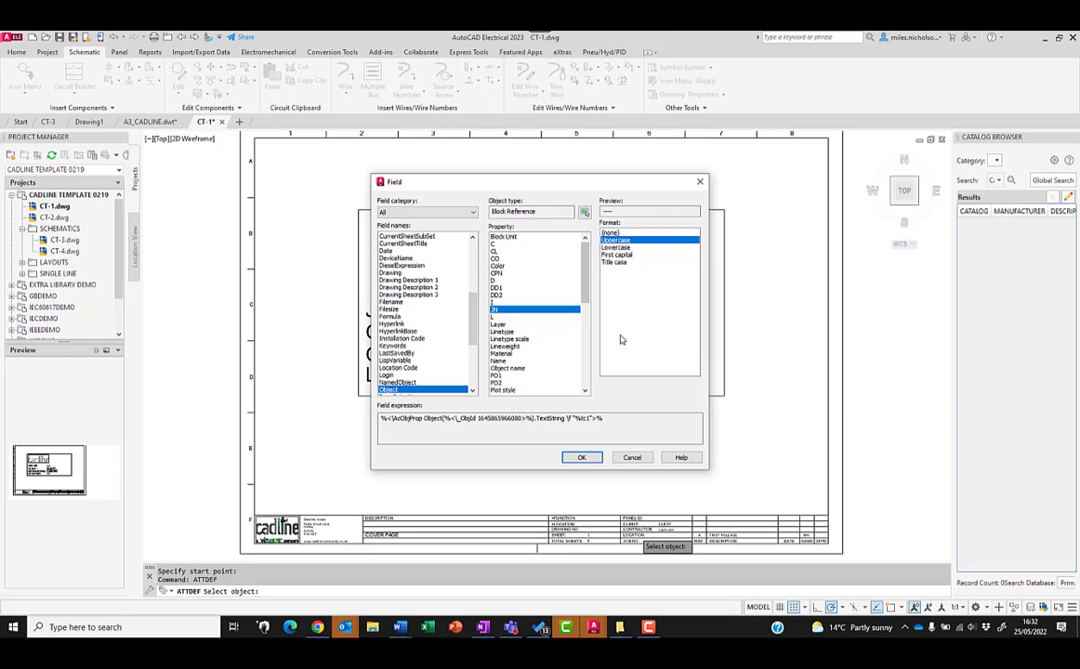
left_click(581, 458)
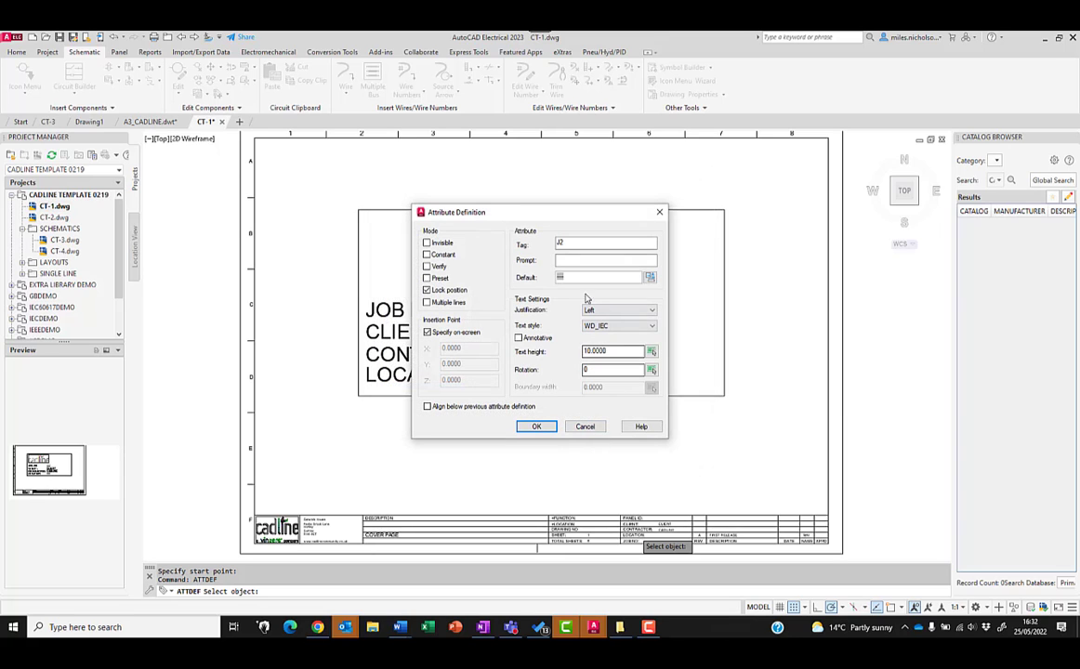
left_click(537, 428)
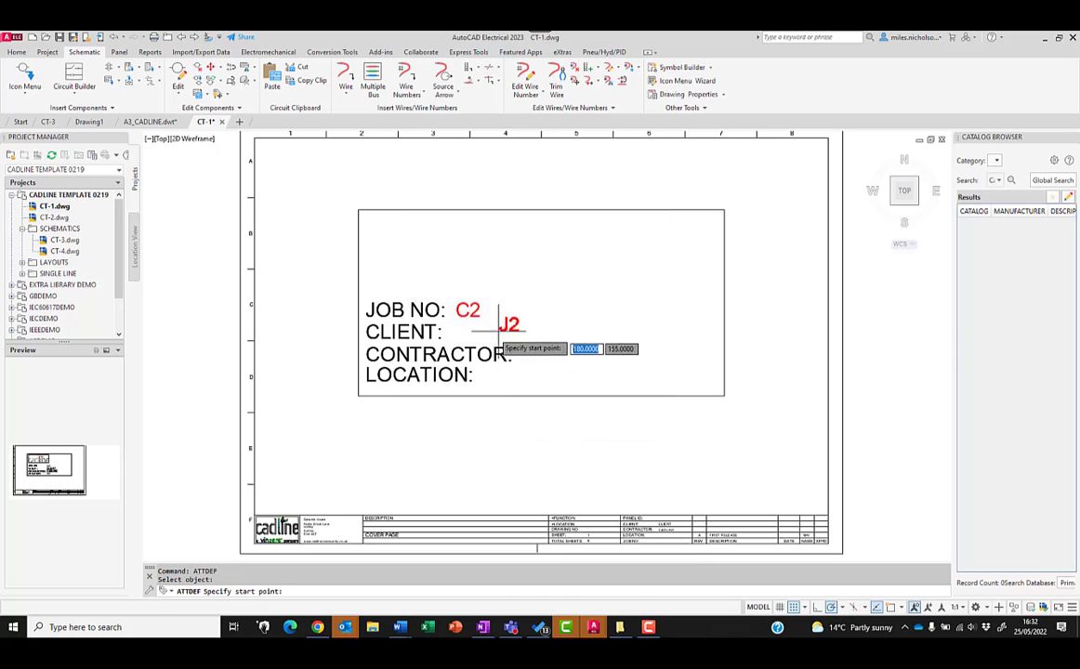
left_click(455, 296)
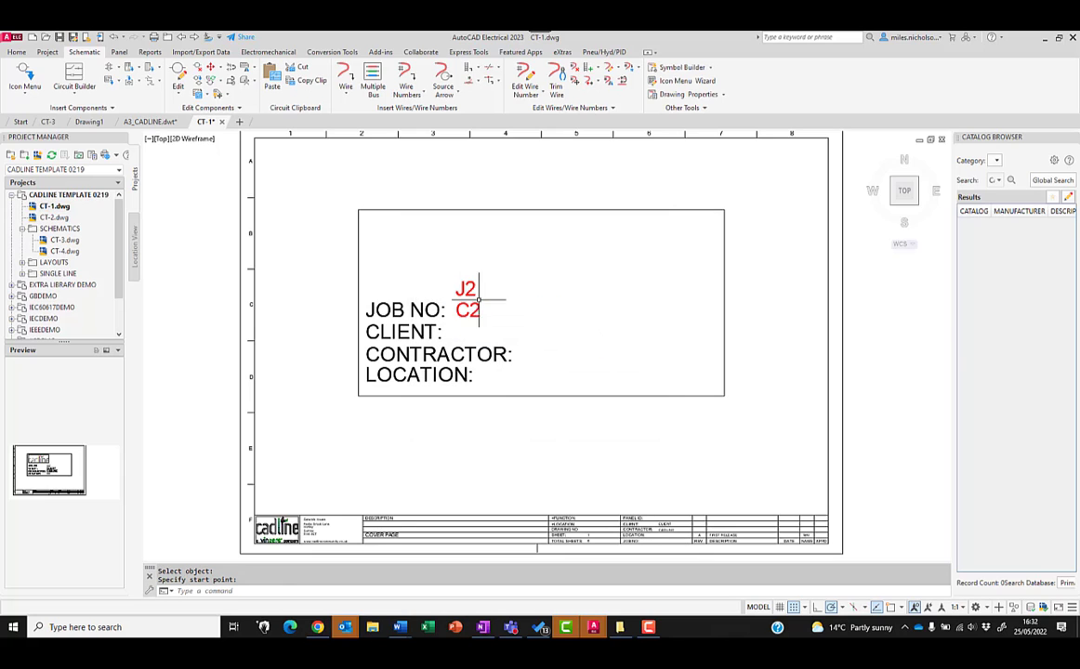
Add attribute CO2, field-linked to the title block's CO property, right of CONTRACTOR:.
right_click(639, 309)
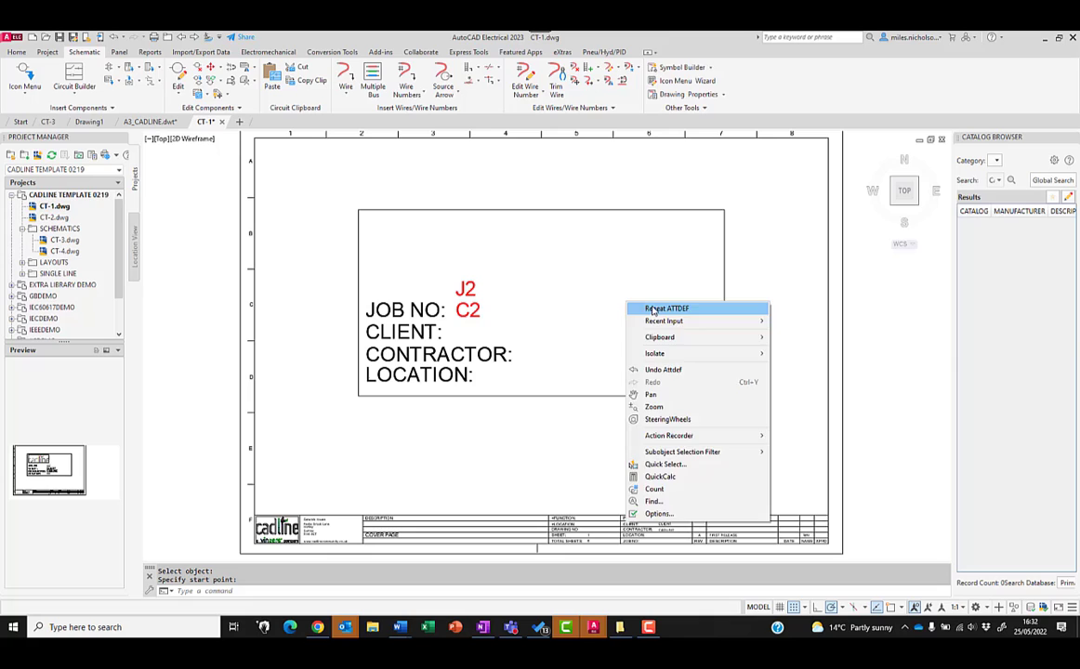
left_click(651, 309)
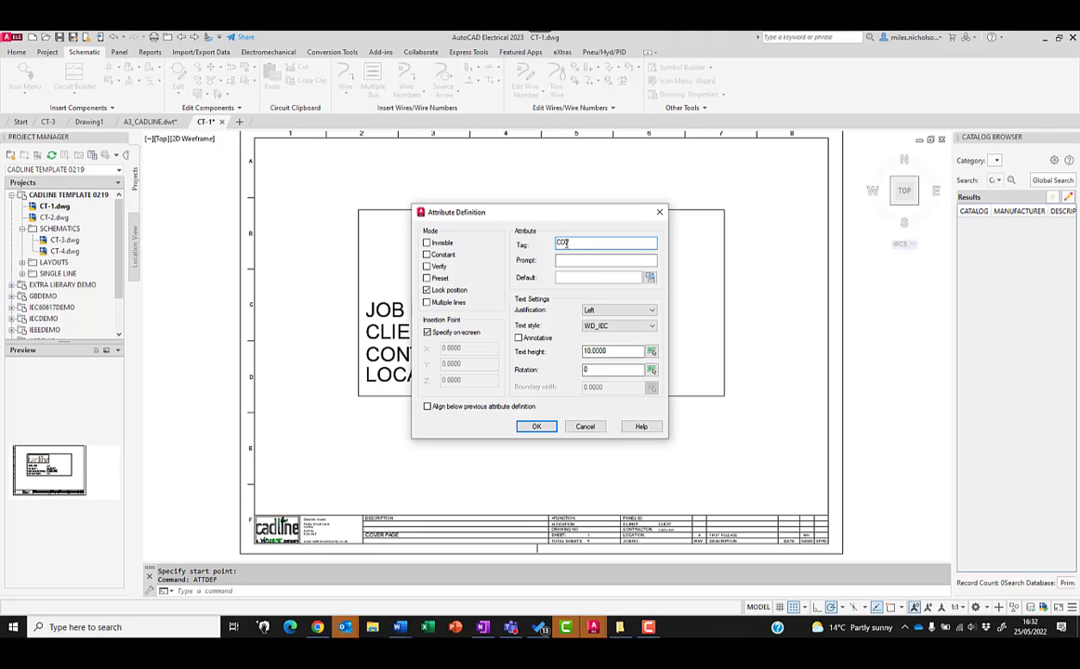
left_click(650, 277)
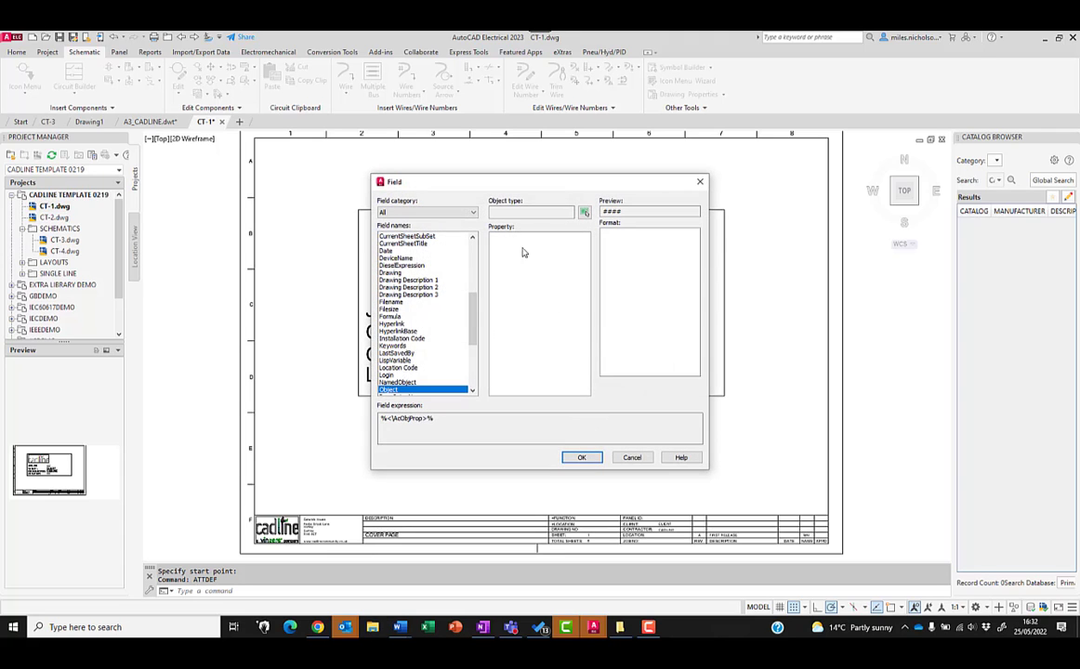
left_click(584, 212)
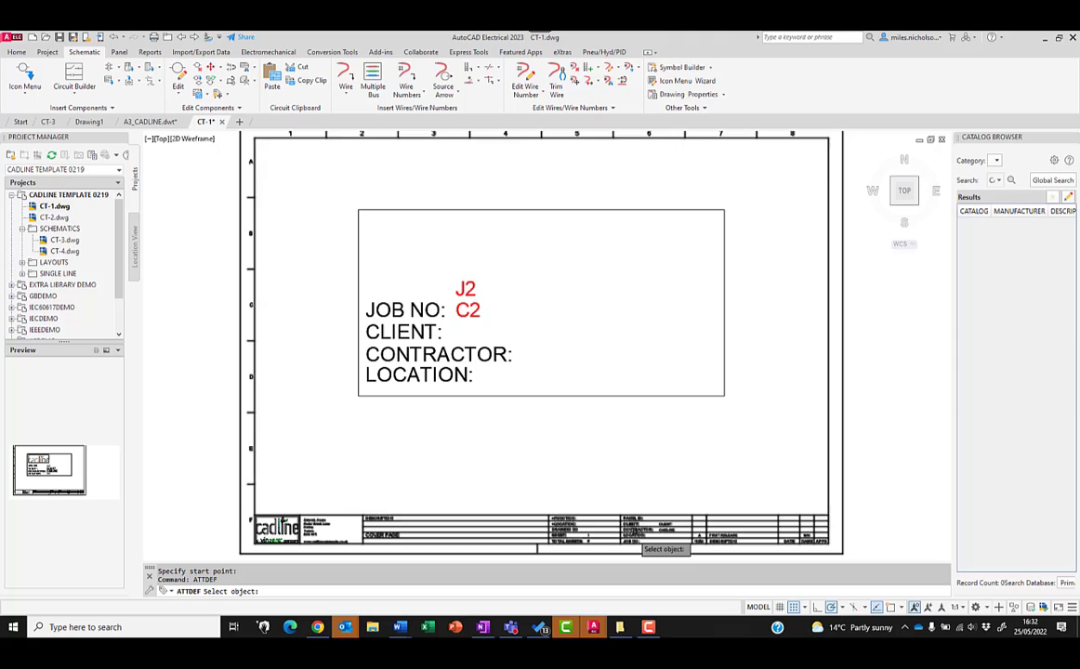
left_click(632, 537)
left_click(502, 260)
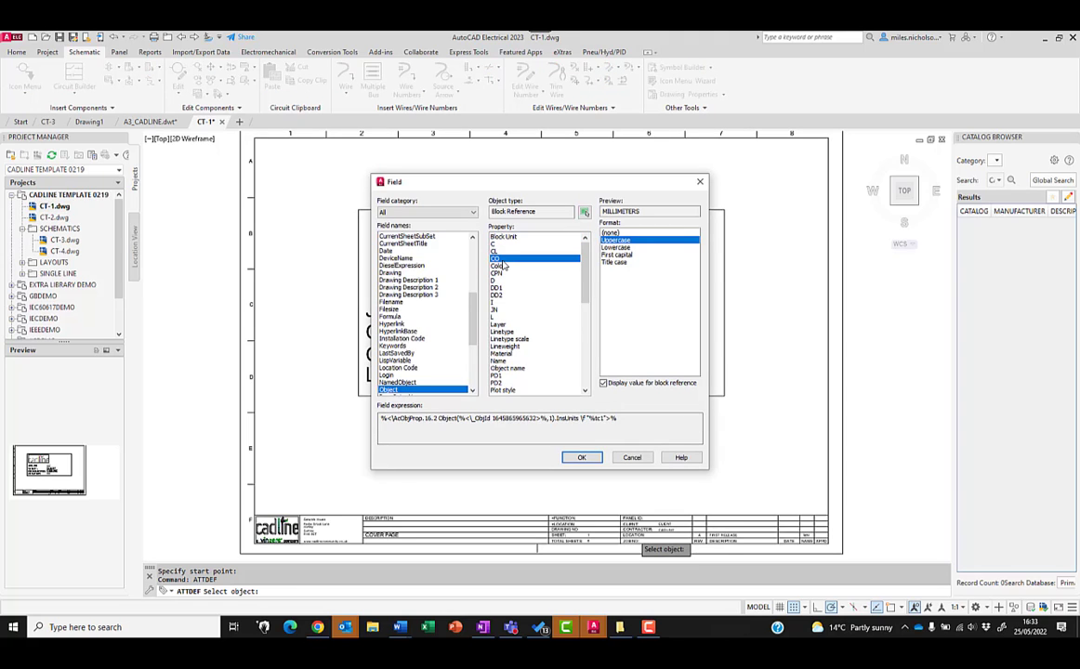
left_click(583, 458)
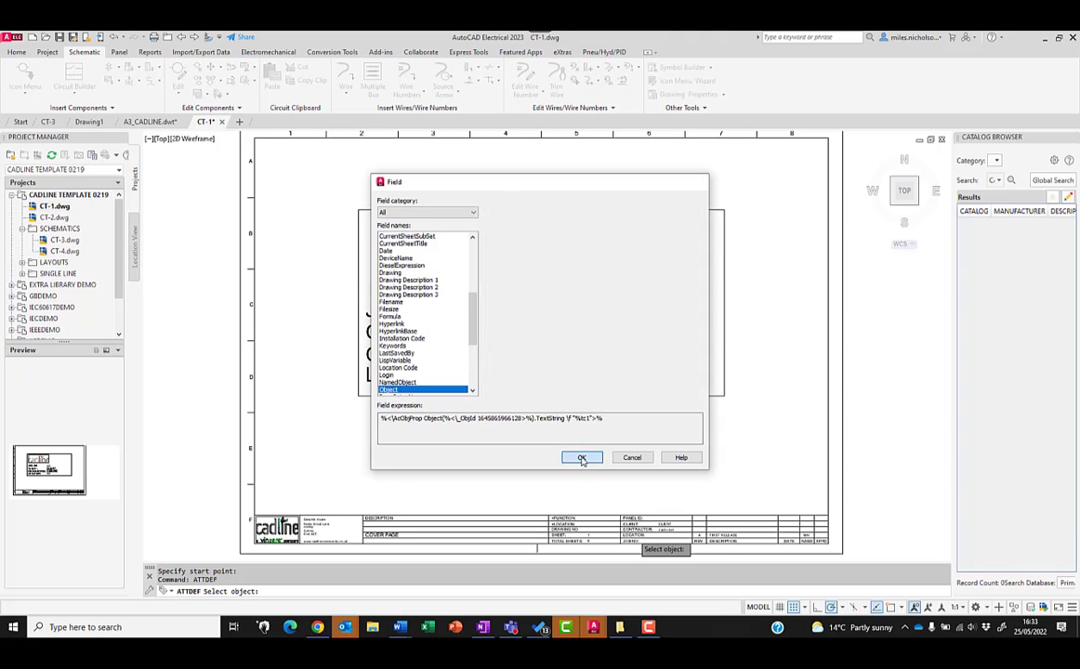
left_click(554, 431)
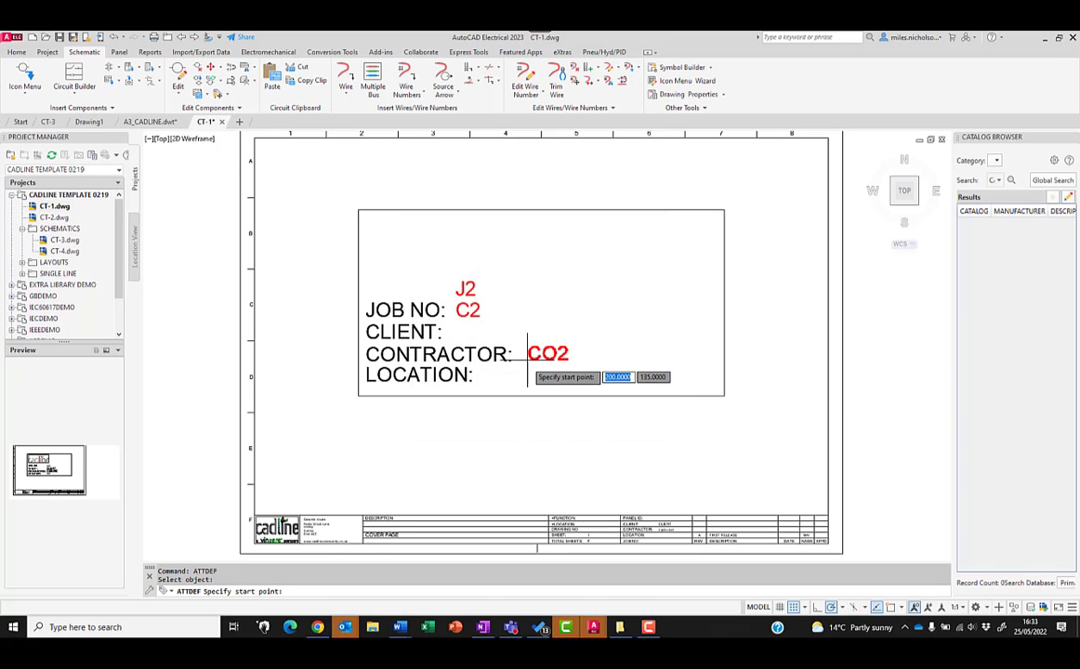
left_click(528, 353)
right_click(605, 320)
Add attribute CL2, field-linked to the title block's CL property, right of LOCATION: under CO2.
left_click(643, 325)
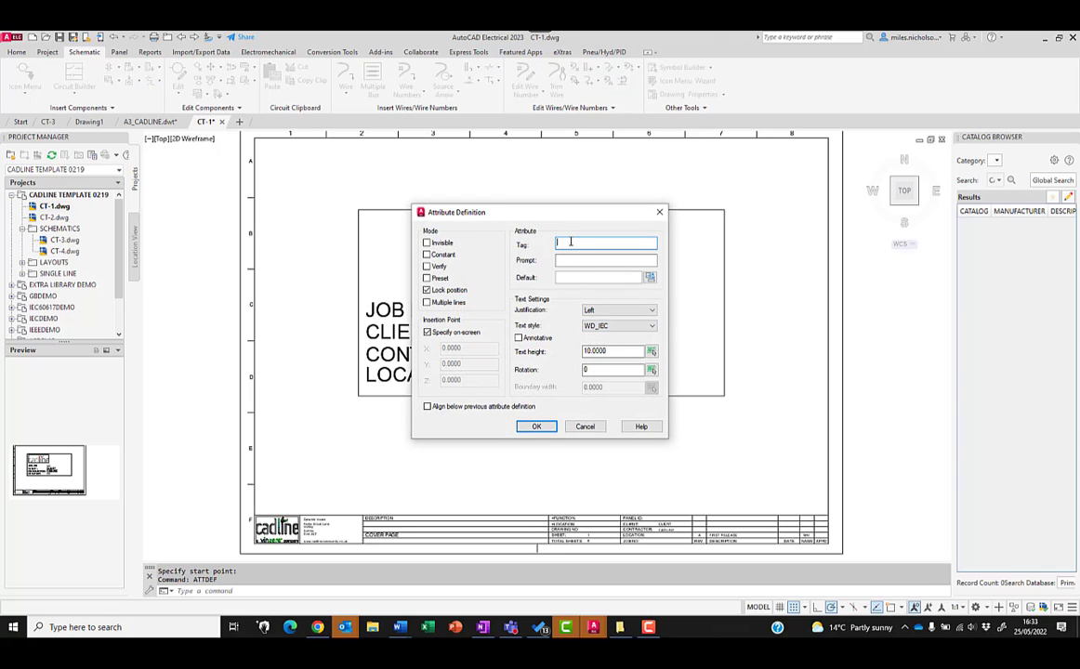
type("CL2")
left_click(650, 277)
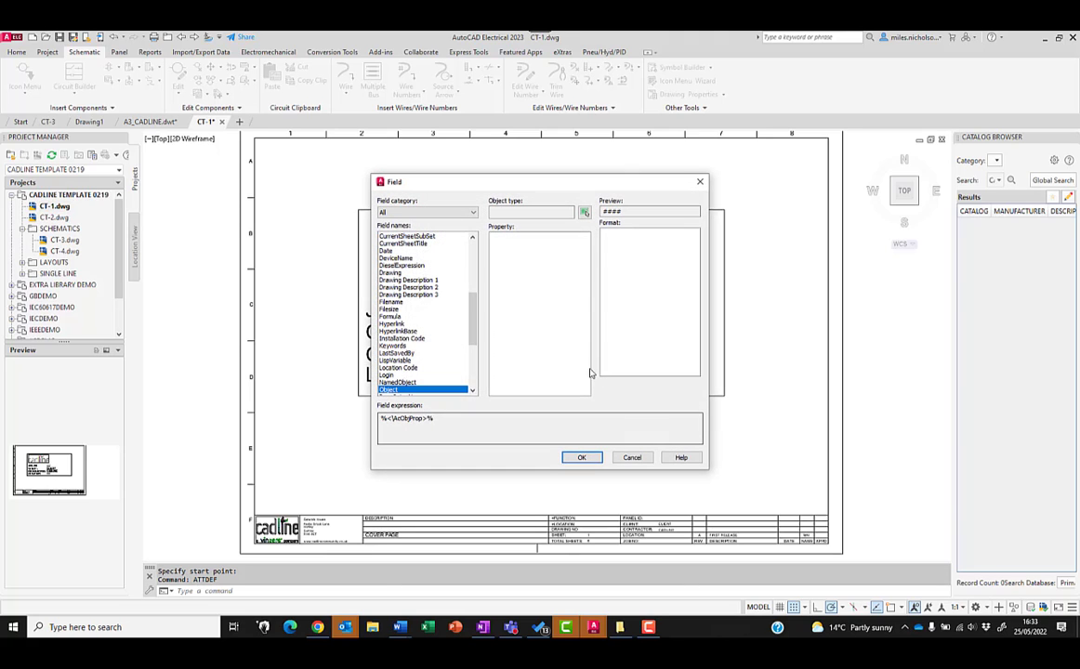
left_click(584, 212)
left_click(633, 537)
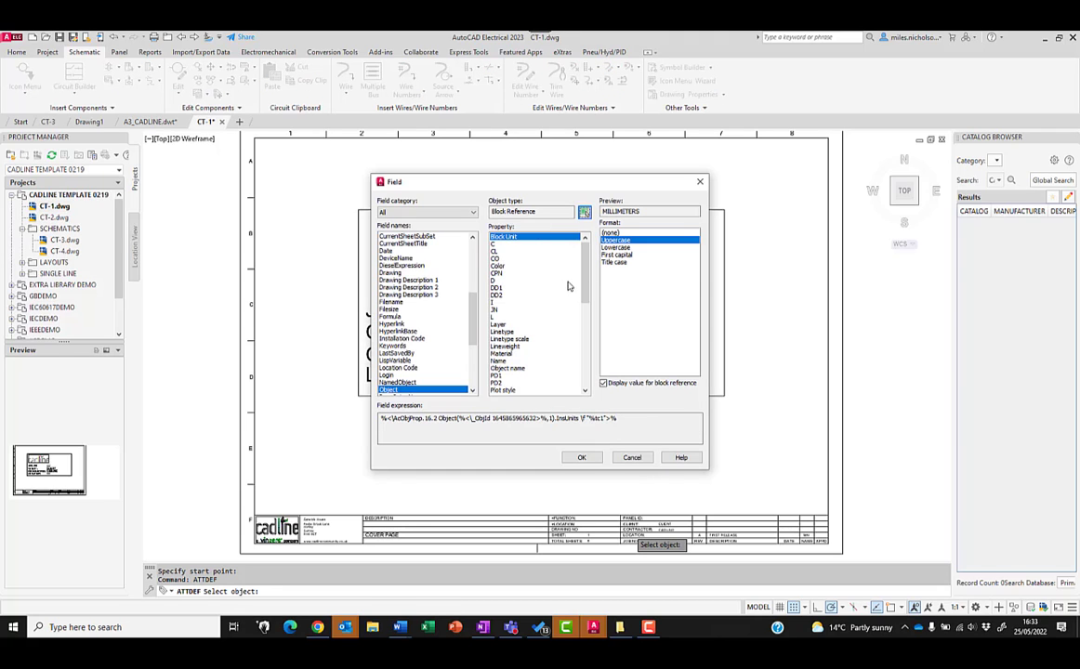
left_click(535, 252)
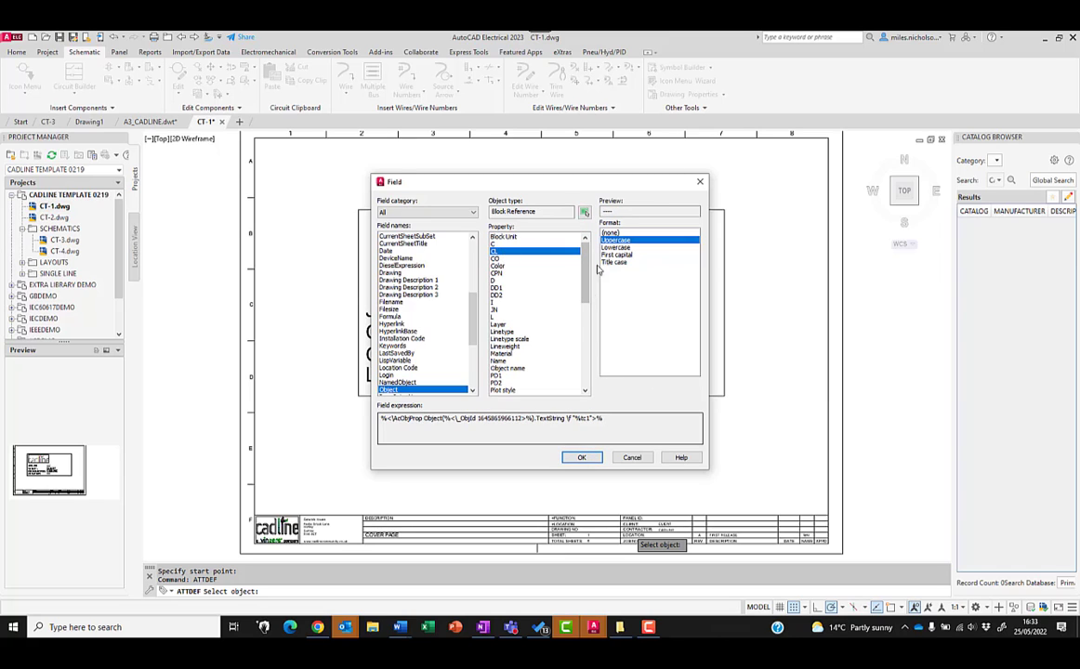
left_click(581, 459)
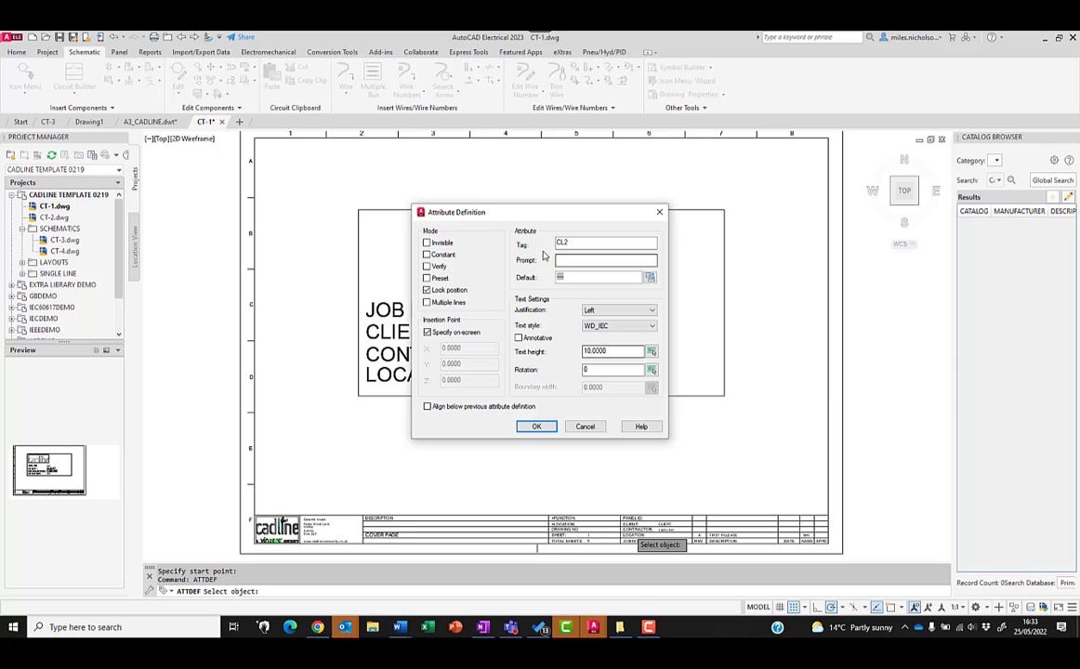
left_click(538, 427)
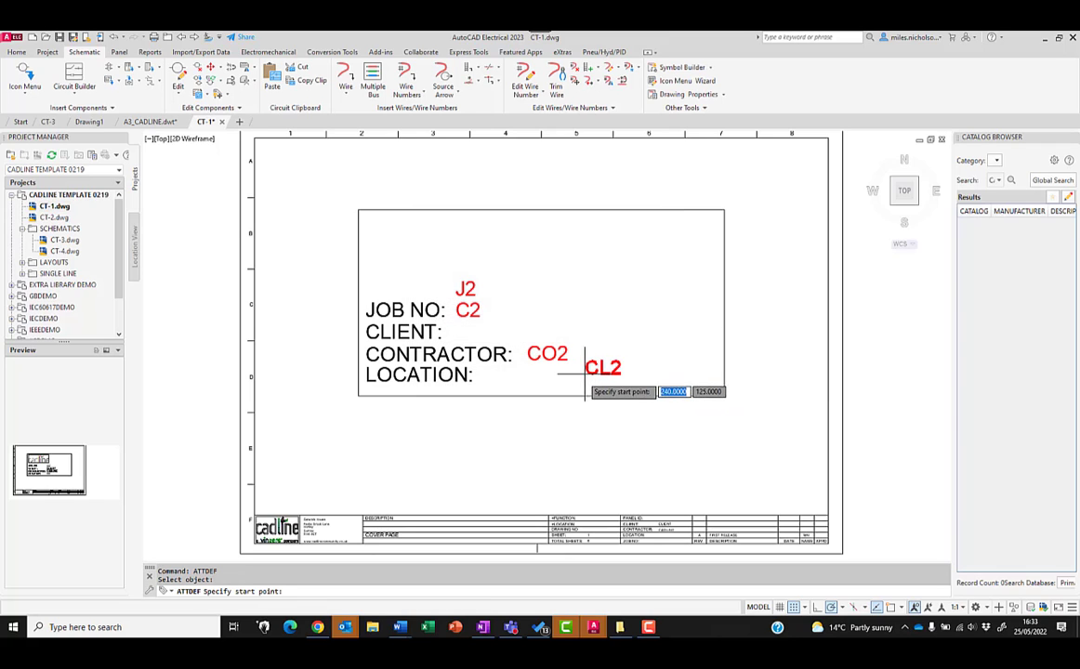
left_click(527, 377)
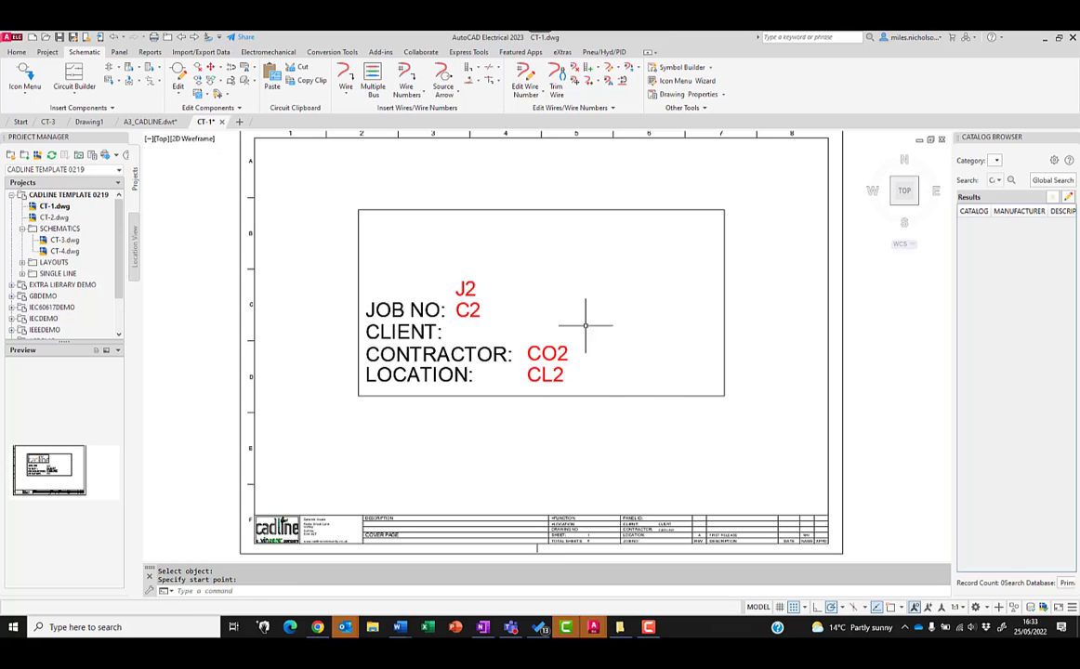
Move the C2 attribute beside the CLIENT: label.
type("m")
key("Return")
left_click(486, 308)
left_click(469, 309)
key("Return")
left_click(453, 317)
left_click(524, 340)
Move the J2 attribute beside the JOB NO: label.
right_click(513, 283)
left_click(555, 283)
left_click(452, 278)
left_click(492, 305)
key("Return")
left_click(482, 298)
left_click(556, 316)
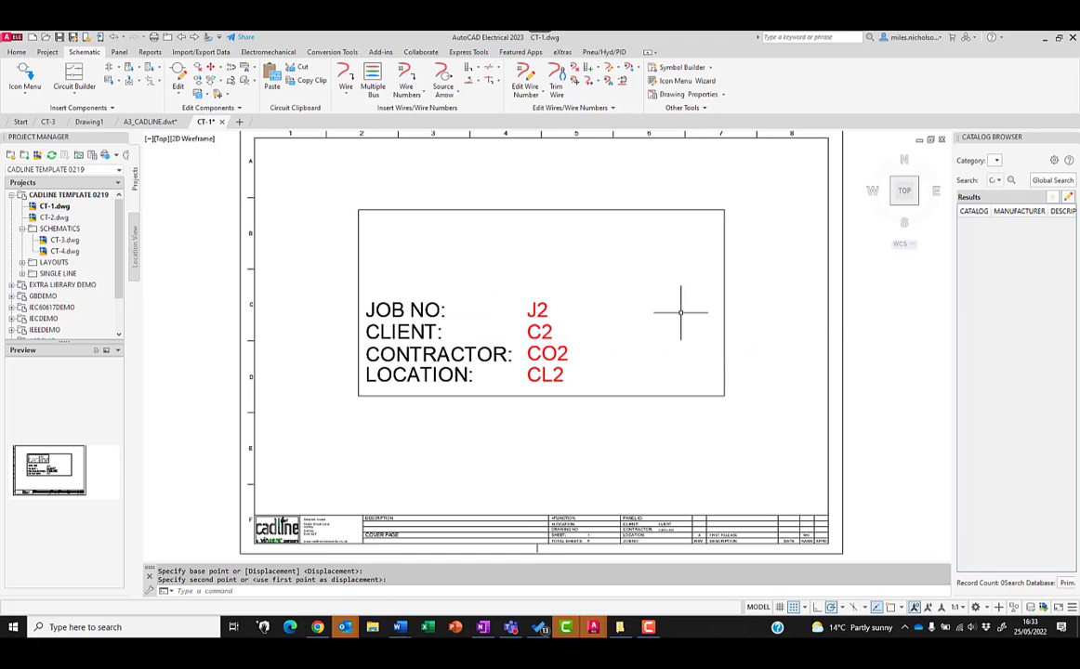
Put the J2, C2, CO2 and CL2 attributes on layer 0 through the Properties palette.
left_click(579, 285)
left_click(537, 384)
right_click(570, 359)
left_click(583, 332)
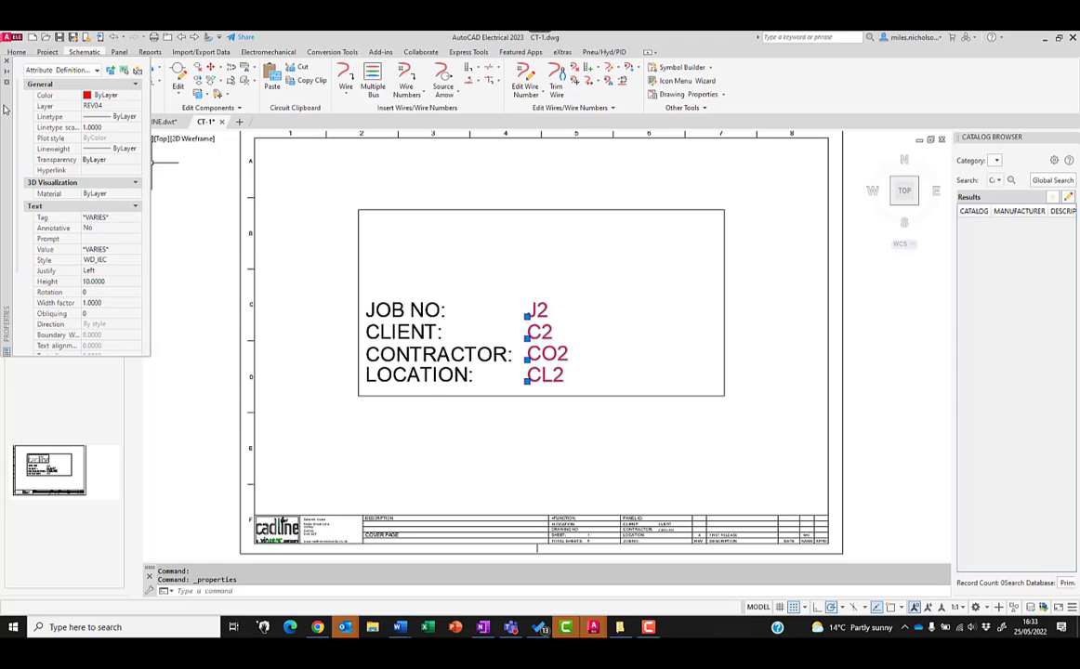
left_click_drag(4, 109, 249, 238)
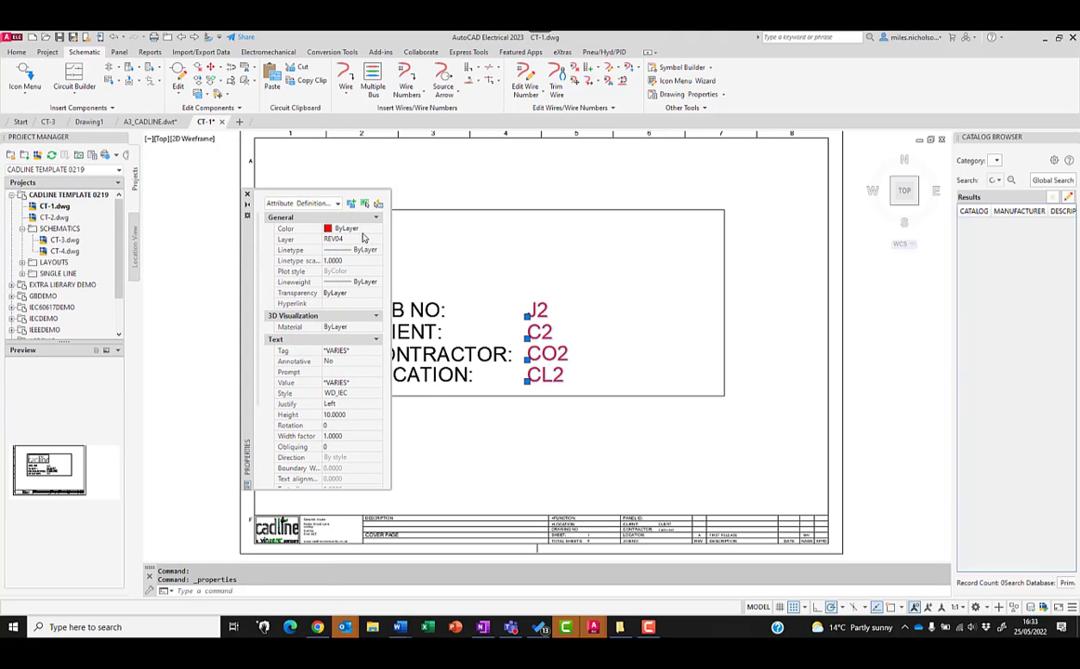
left_click(358, 240)
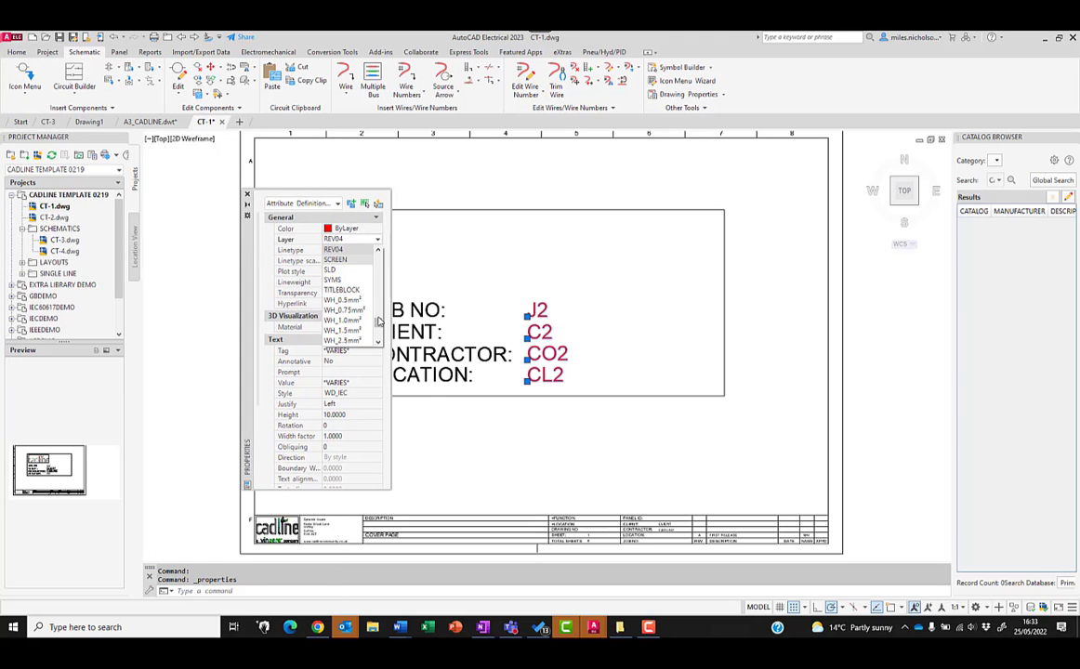
scroll(354, 298, "up", 3)
left_click(340, 251)
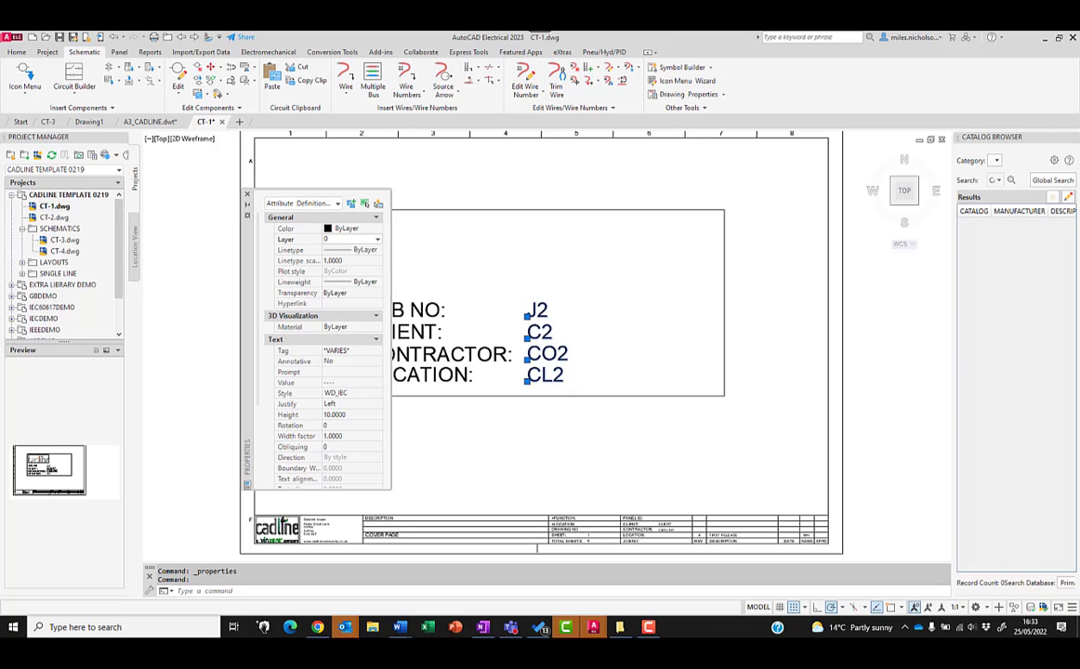
left_click(246, 195)
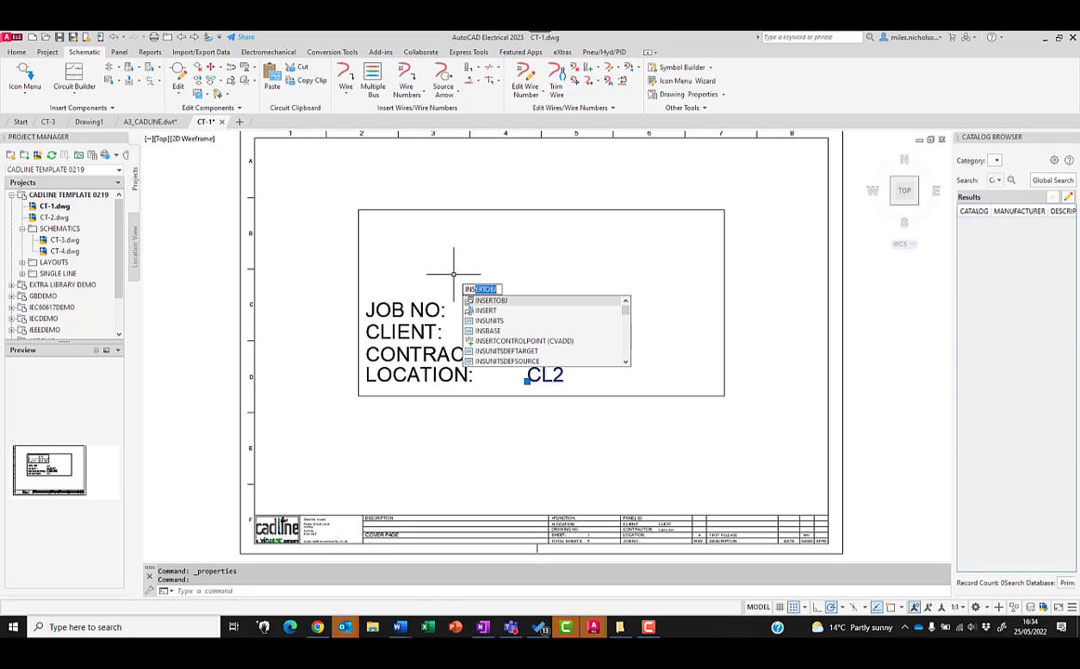
Embed cadline-x-vinzero-final.png from the Images folder as an OLE object in the drawing.
left_click(537, 304)
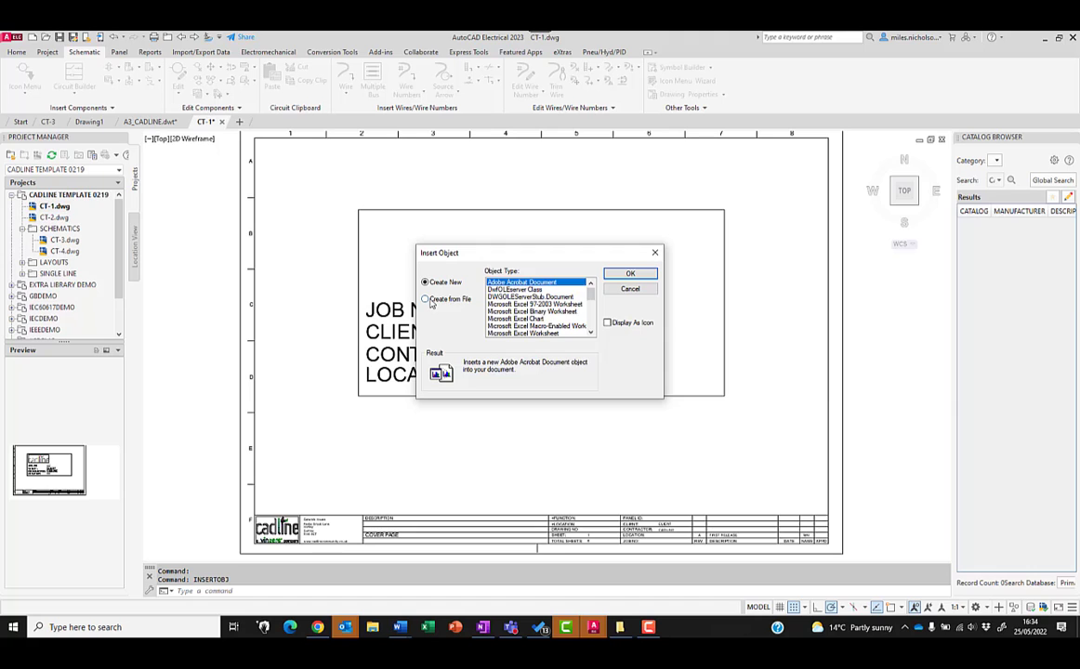
left_click(425, 299)
left_click(505, 314)
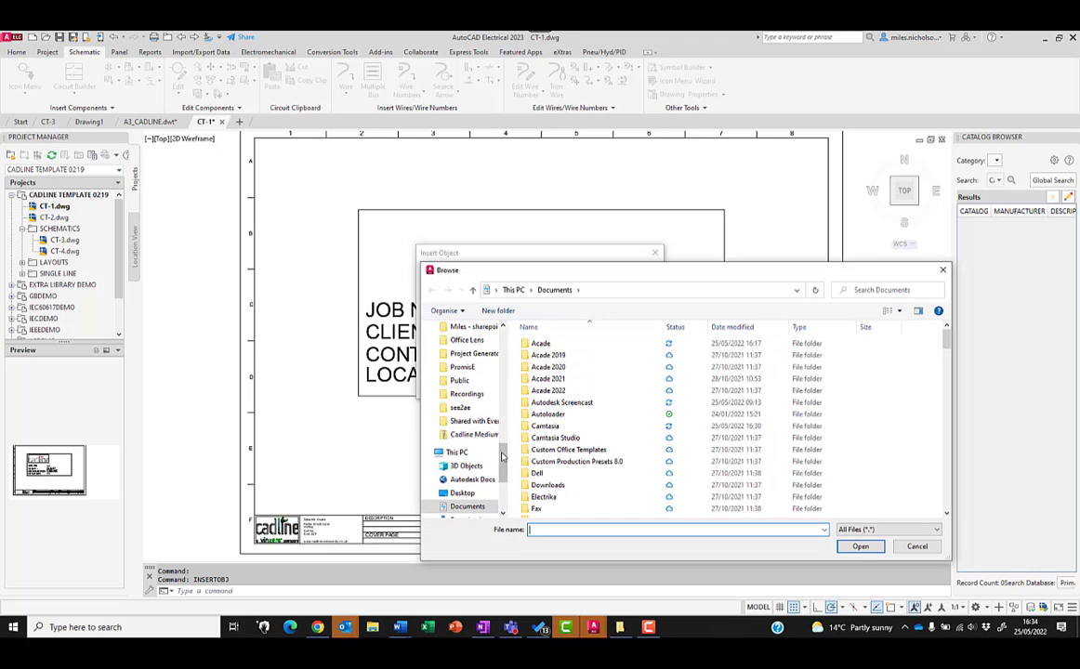
left_click_drag(501, 469, 501, 463)
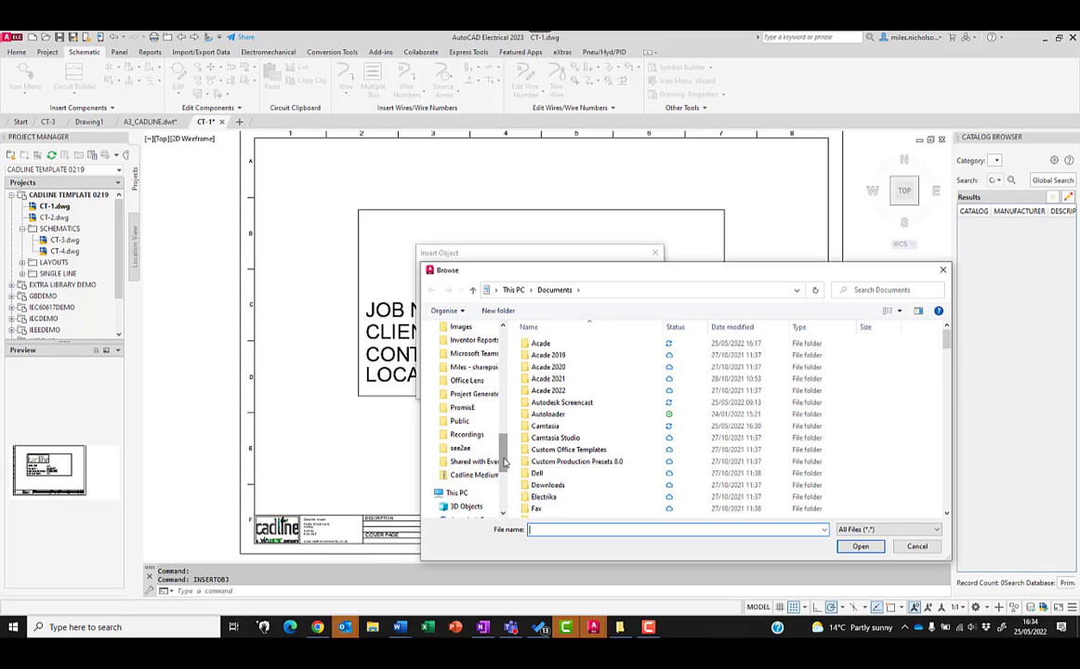
left_click(460, 327)
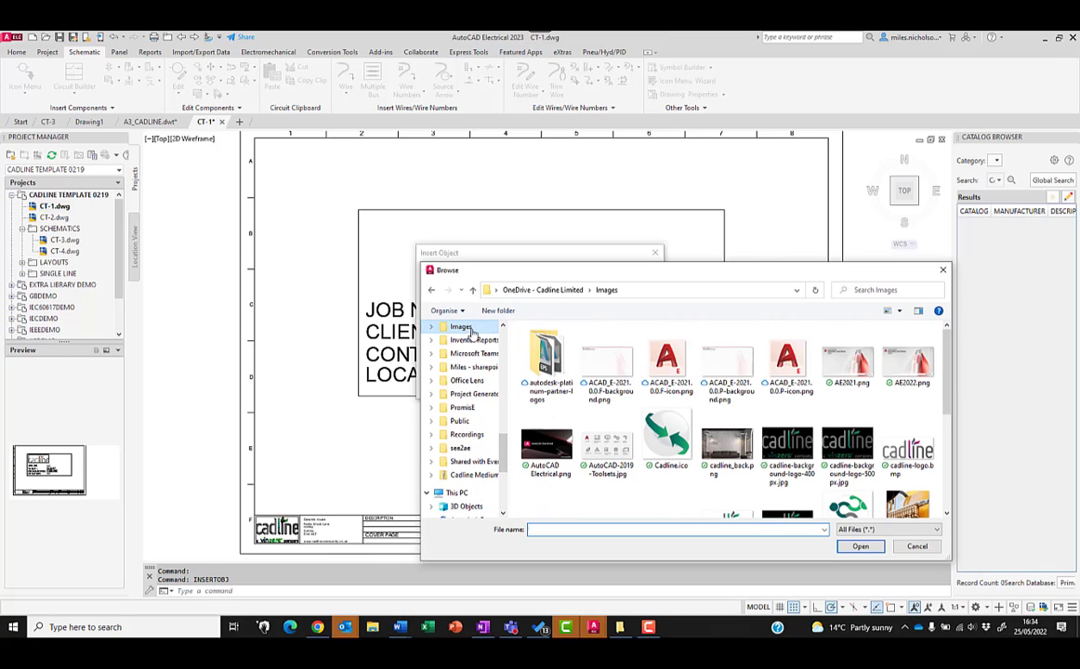
left_click_drag(960, 390, 961, 453)
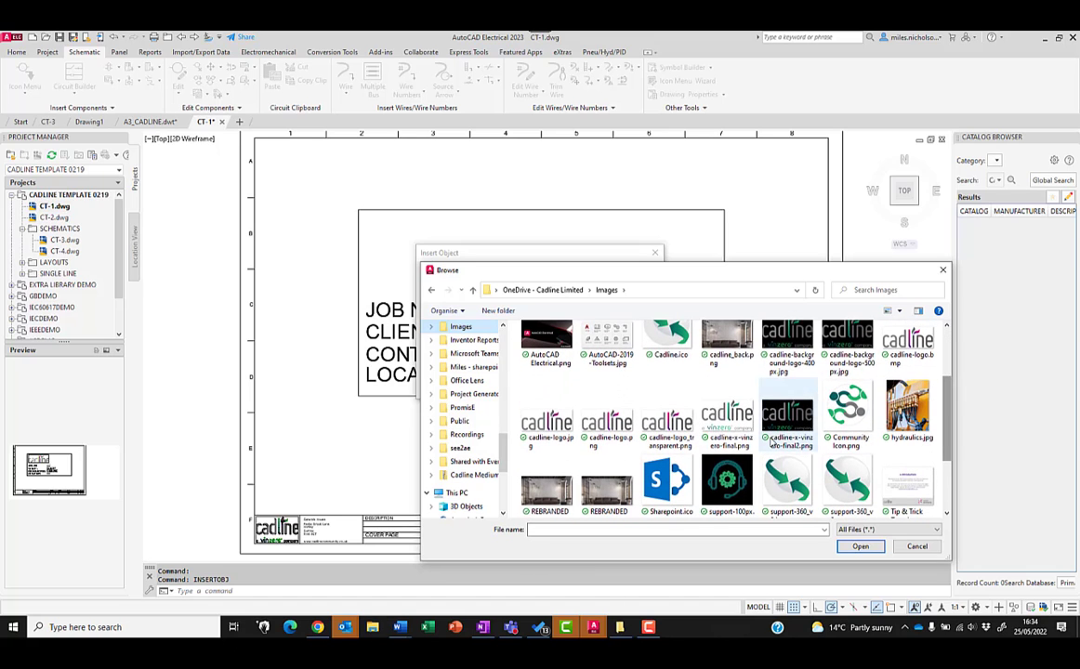
left_click(727, 416)
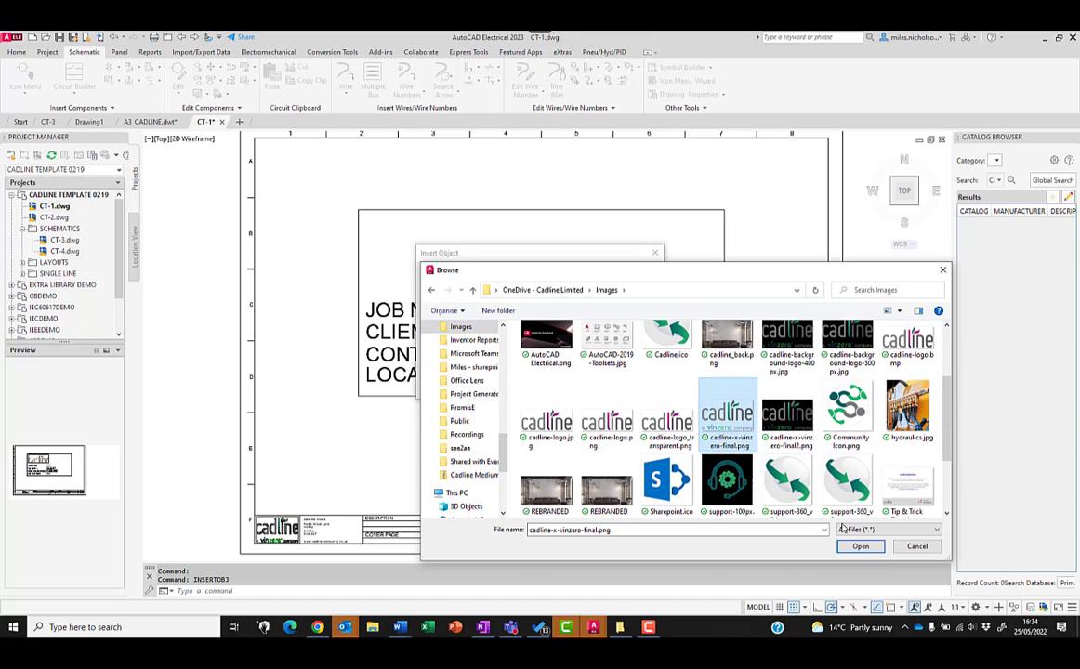
left_click(861, 546)
left_click(630, 275)
Scale the inserted logo down by a factor of 0.2.
scroll(519, 310, "down", 4)
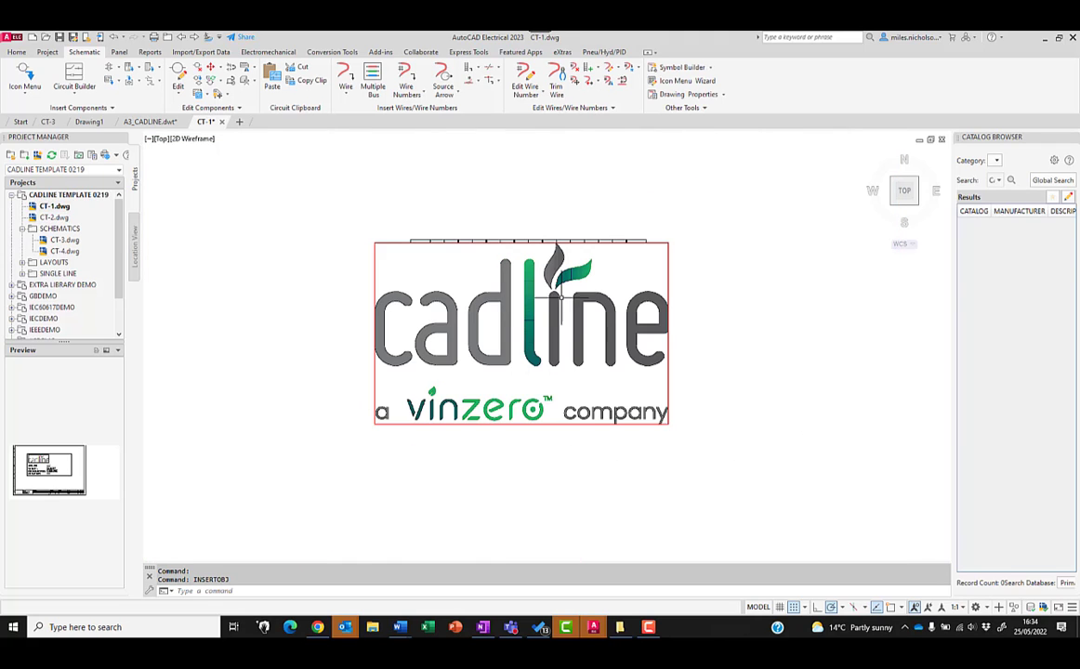
left_click(675, 242)
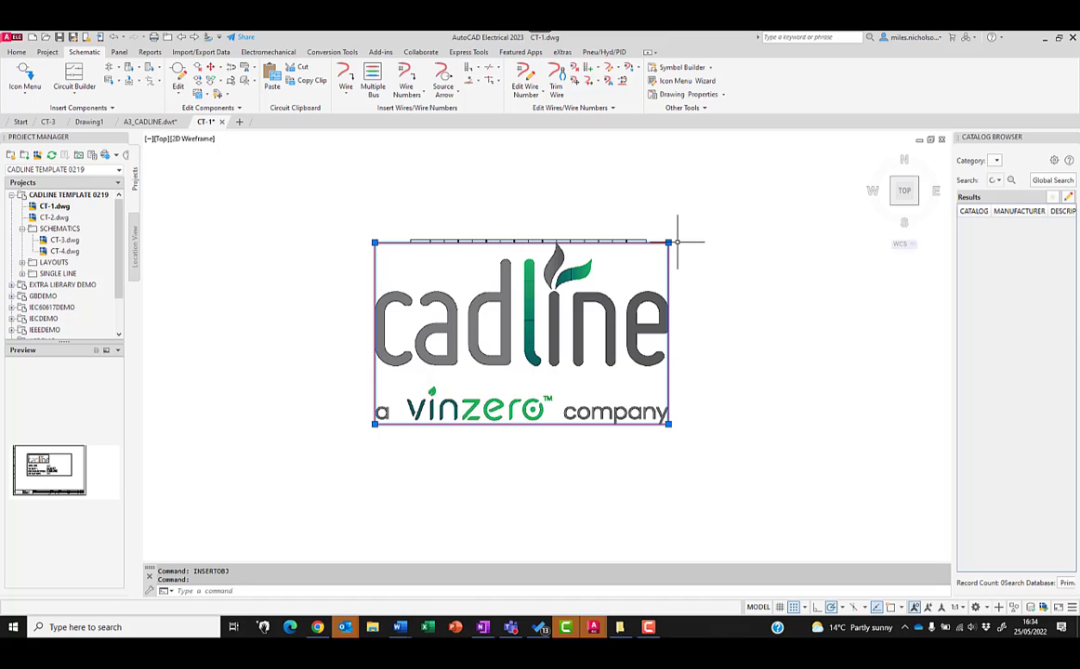
key("Return")
left_click(677, 242)
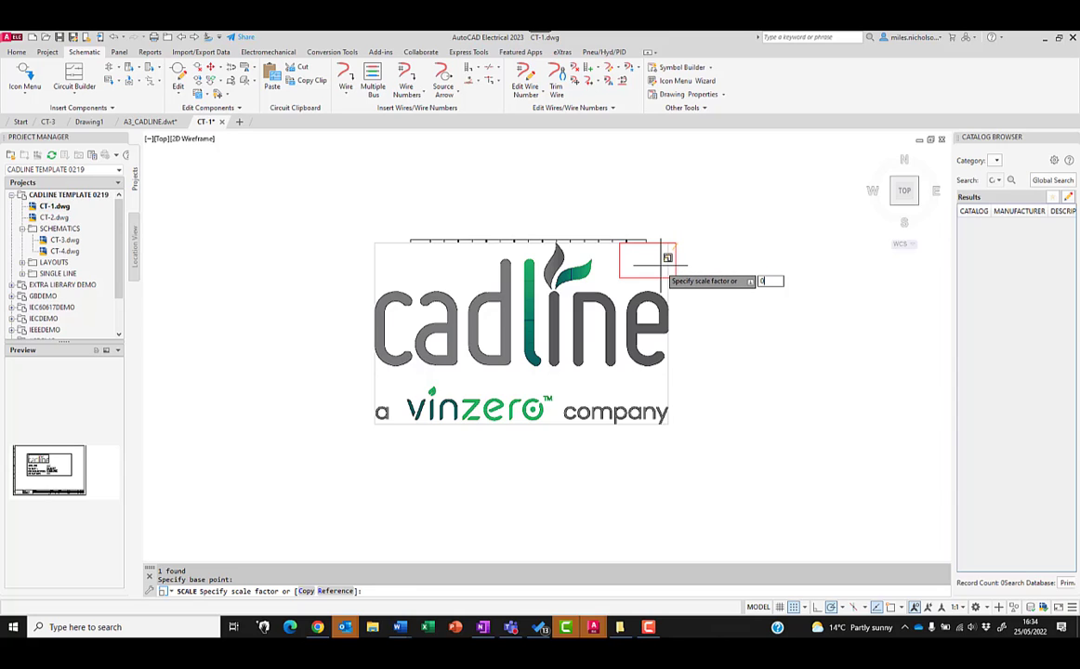
key("Return")
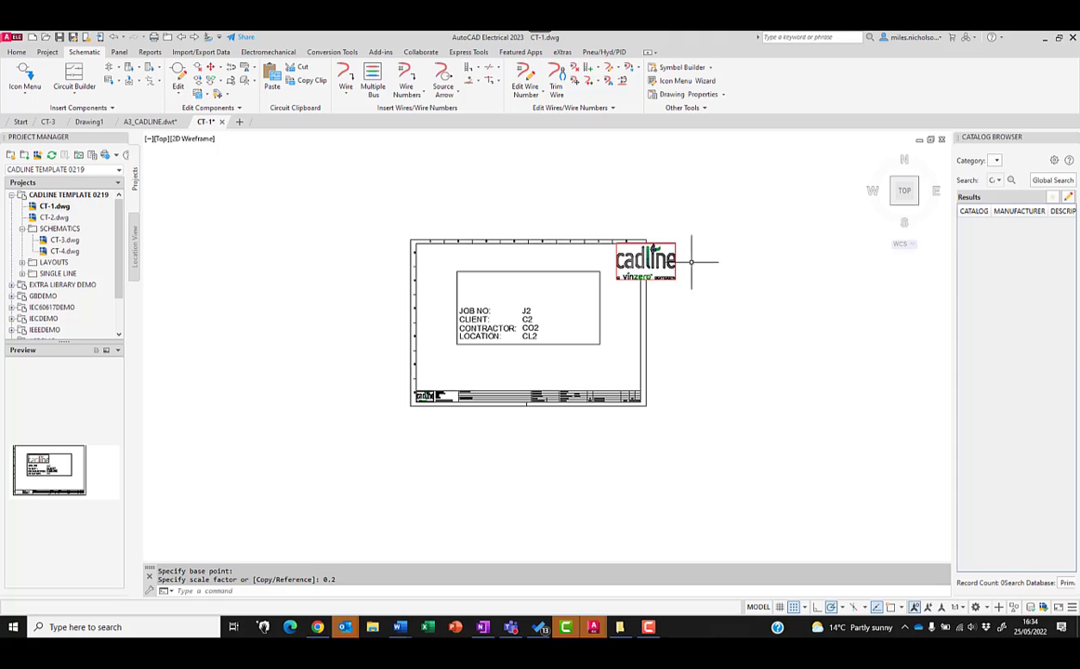
Check the logo's colour and layer in Properties, leaving the colour ByLayer.
left_click(612, 238)
left_click(683, 283)
right_click(675, 278)
left_click(712, 564)
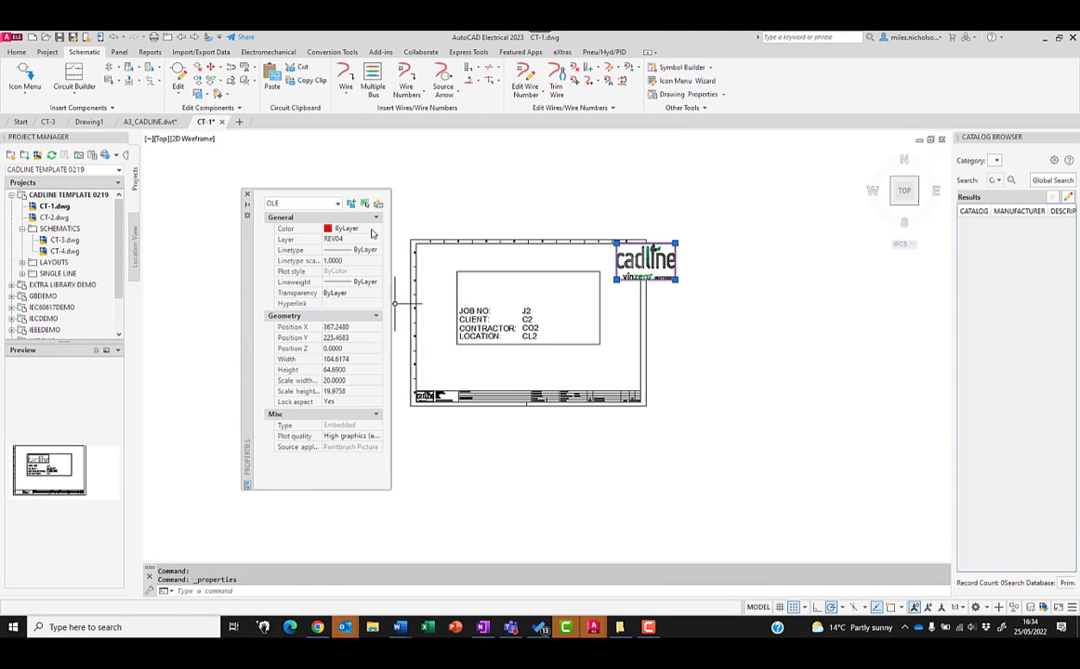
left_click(378, 229)
left_click(380, 232)
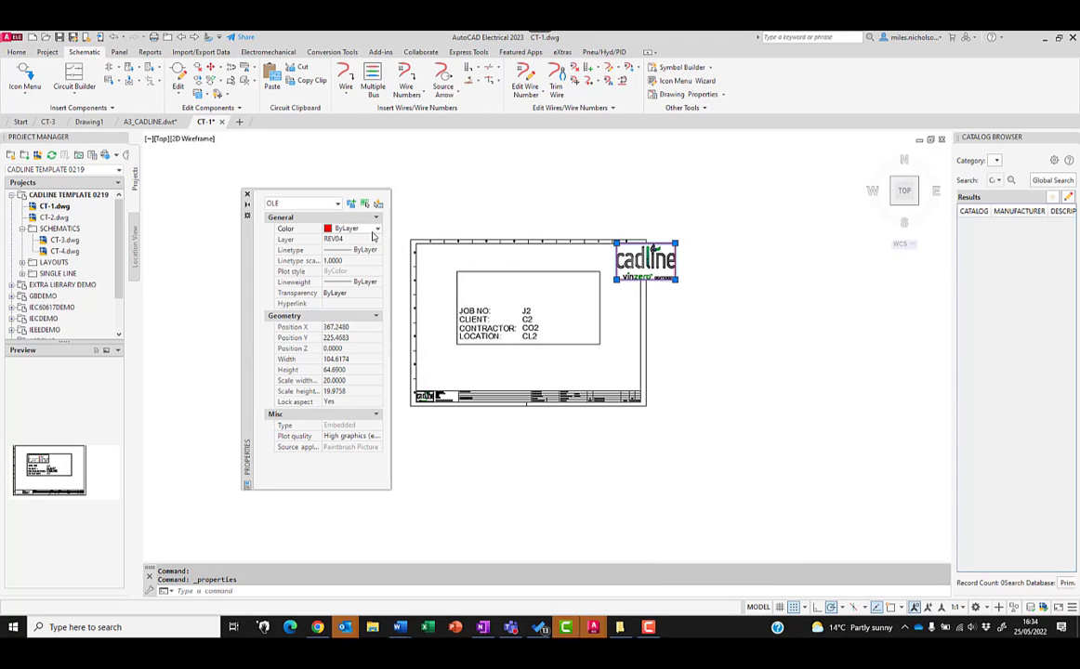
left_click(377, 239)
key("Escape")
key("Escape")
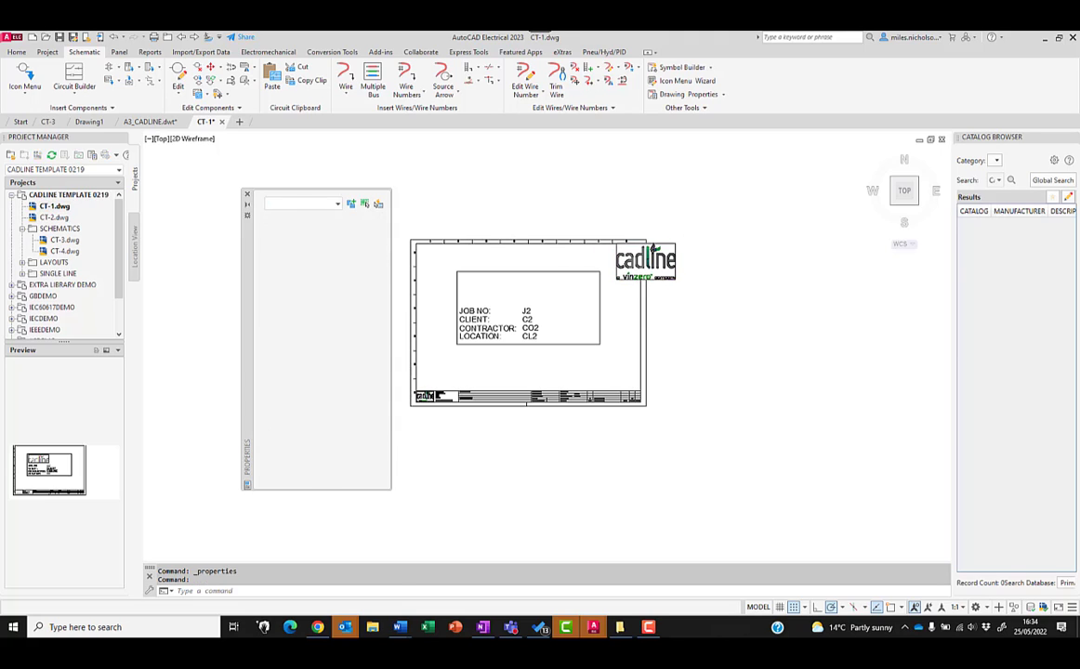
type("m")
key("Return")
Move the logo so its top-left corner meets the cover box's top-left corner.
left_click(653, 249)
key("Return")
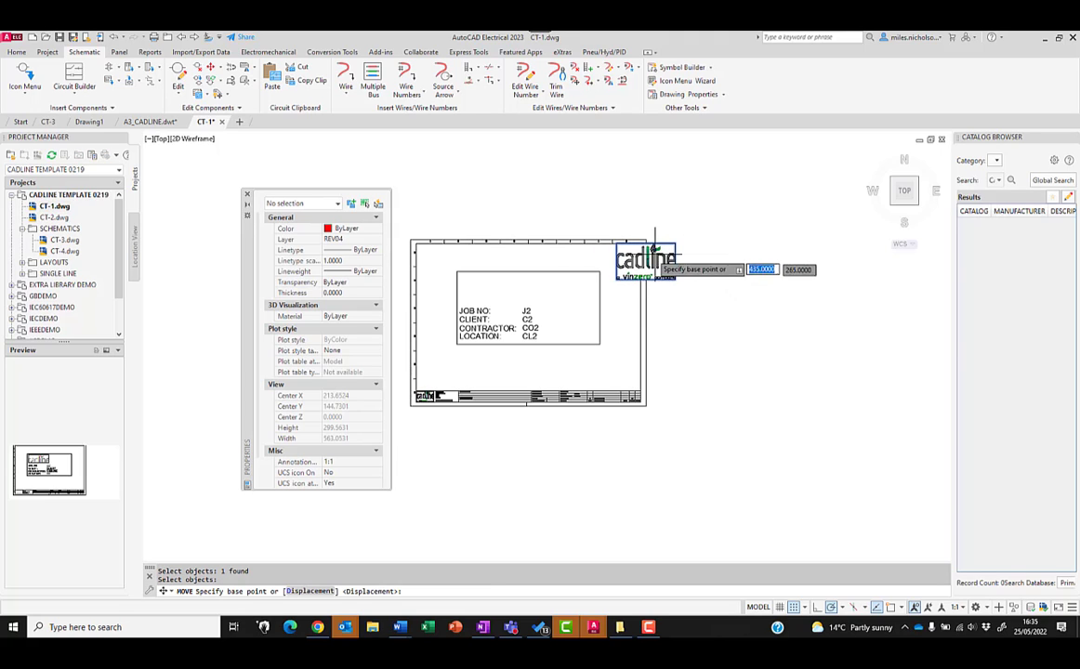
left_click(616, 243)
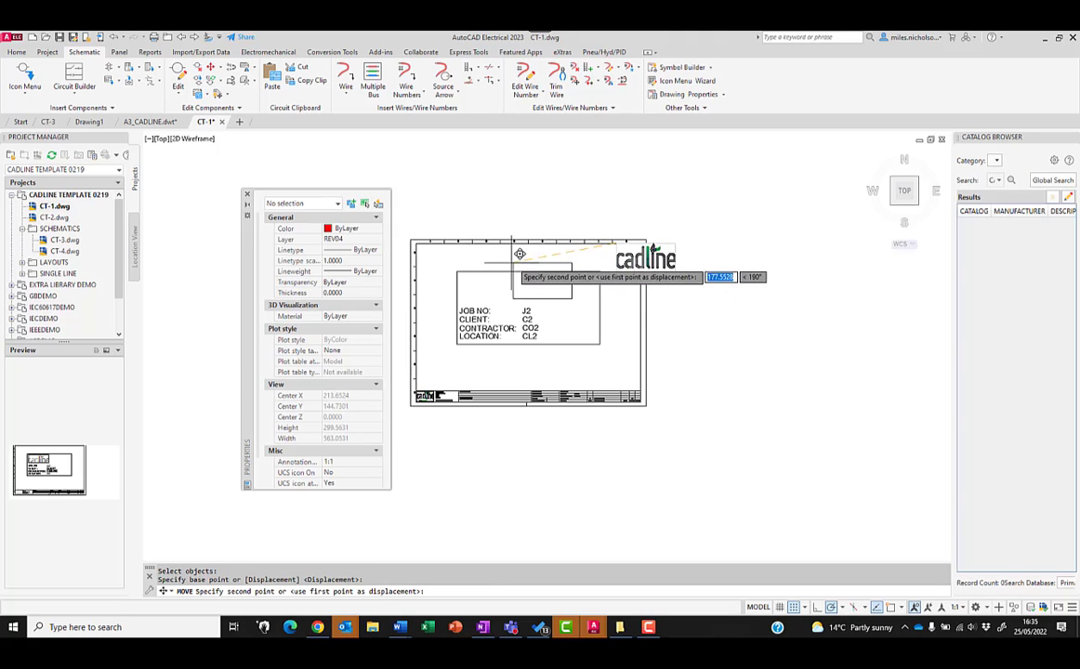
left_click(457, 272)
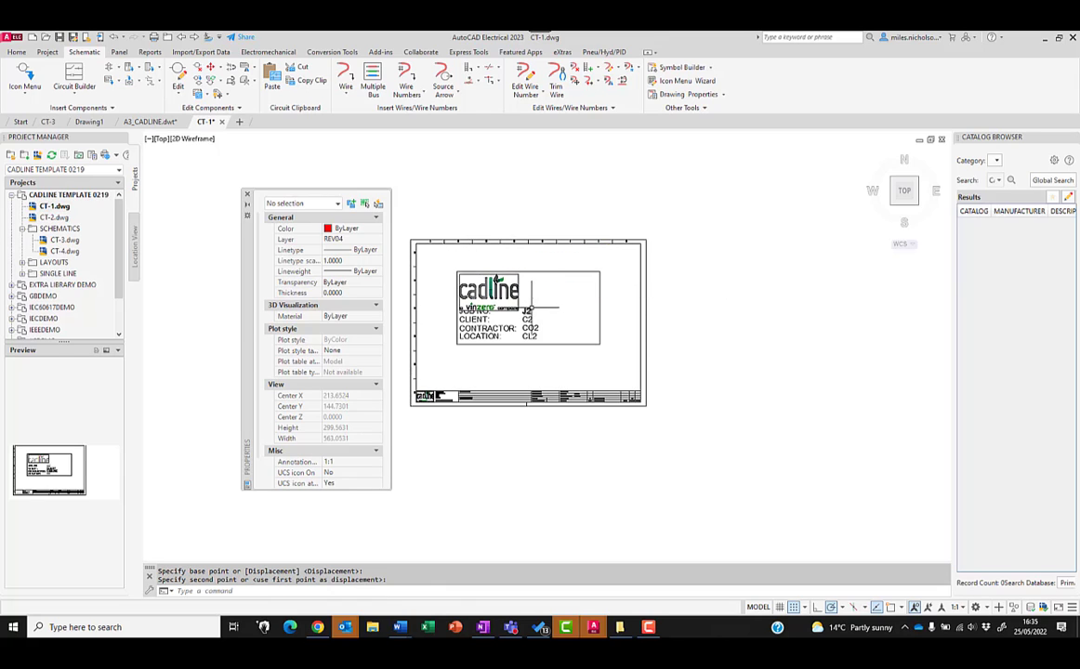
Grip-stretch the logo's corner smaller to fit above the labels, then regenerate the display.
scroll(529, 308, "up", 2)
left_click_drag(409, 246, 517, 314)
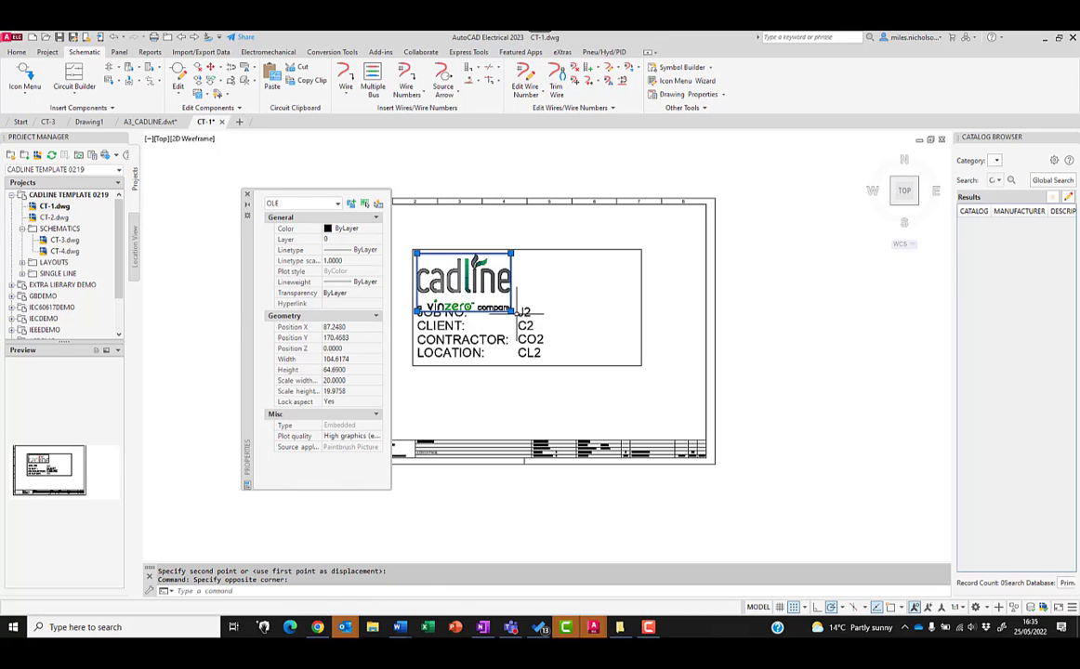
left_click(510, 309)
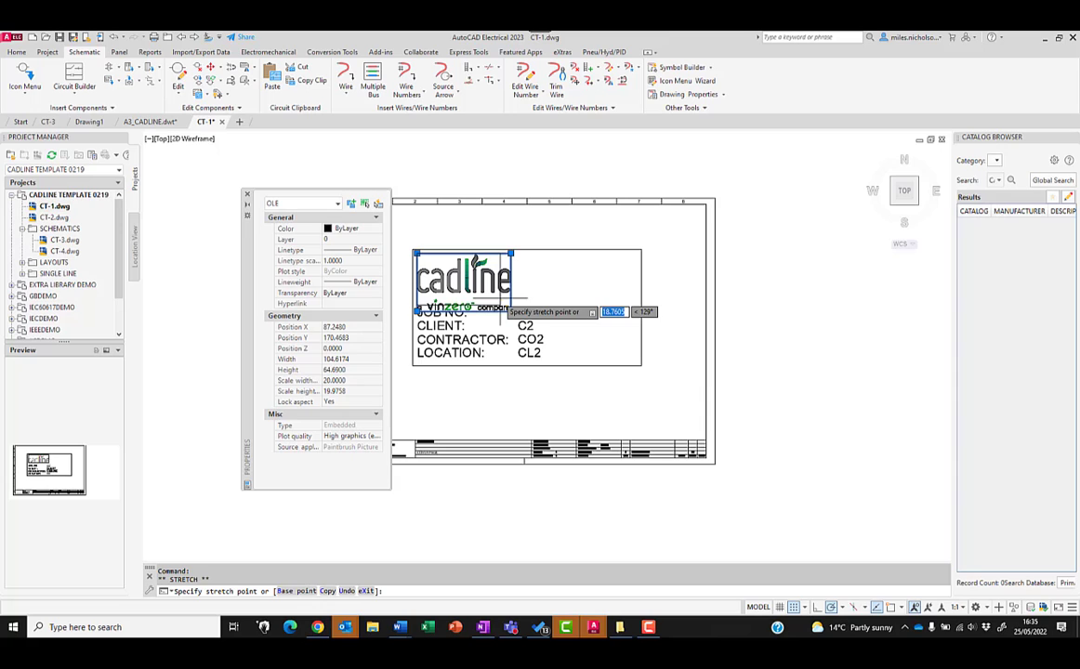
left_click(496, 303)
type("re")
key("Return")
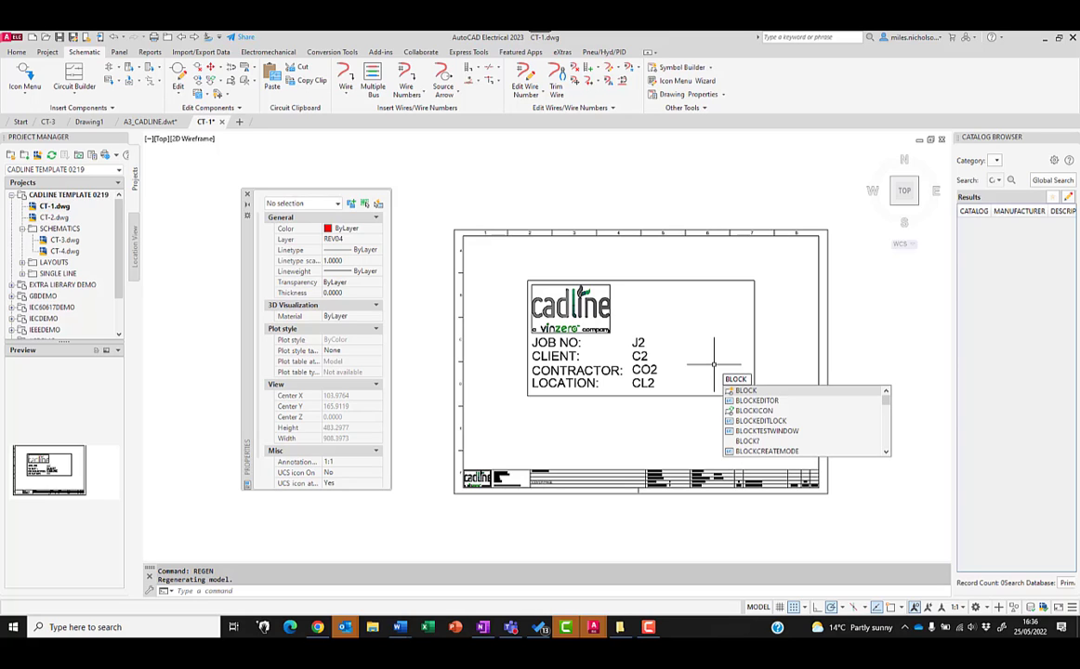
Redefine block COVER to include the cover box, logo, labels and attributes.
key("Return")
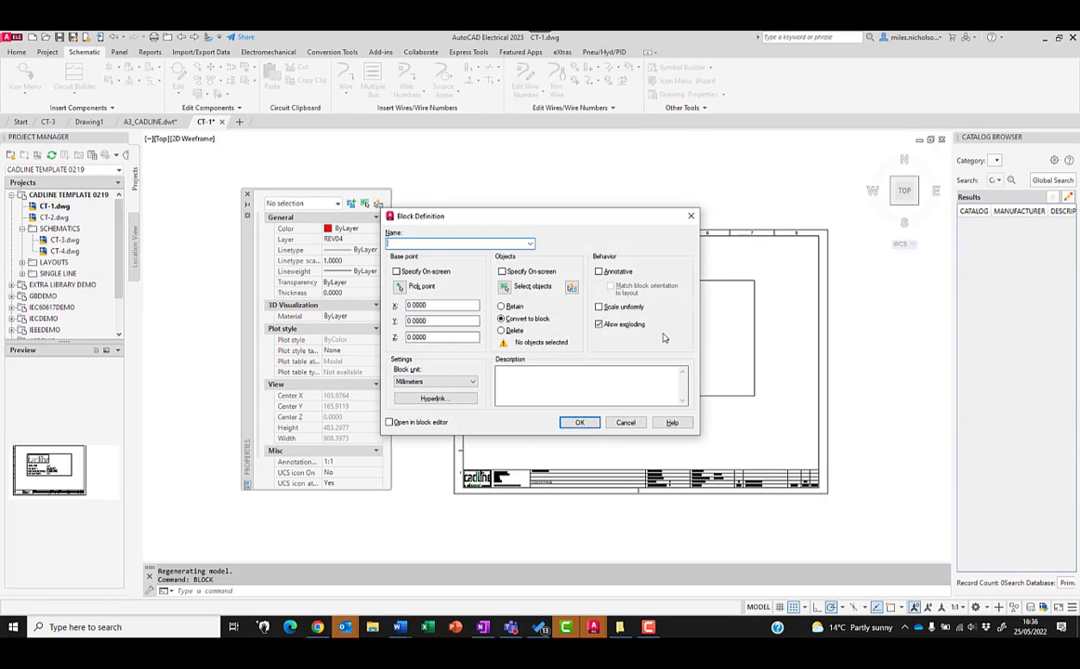
left_click(530, 245)
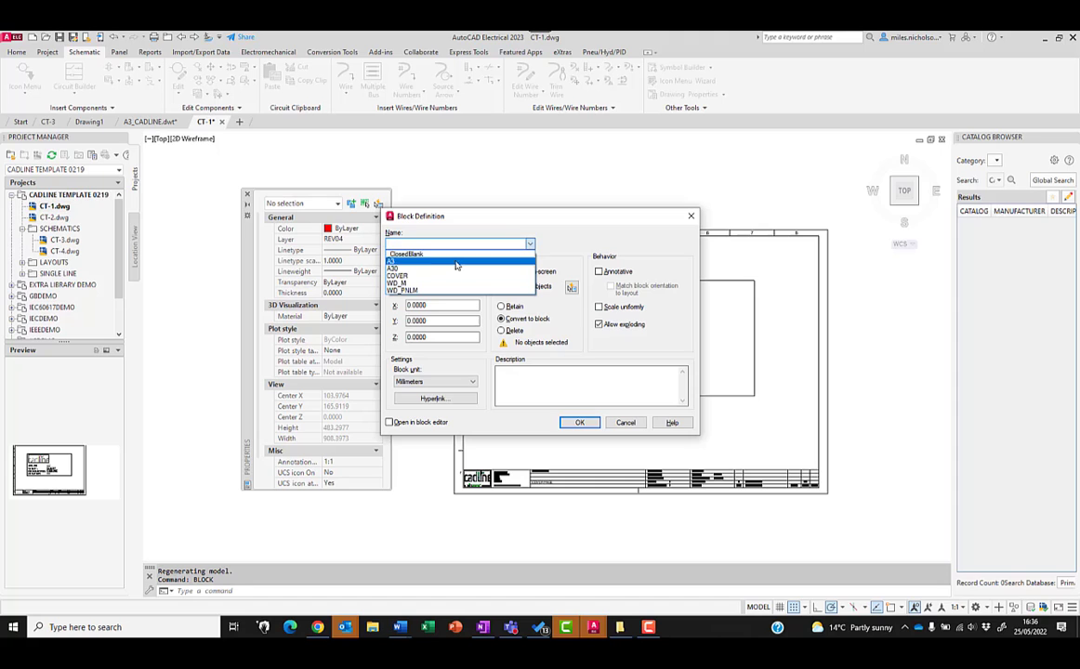
left_click(441, 278)
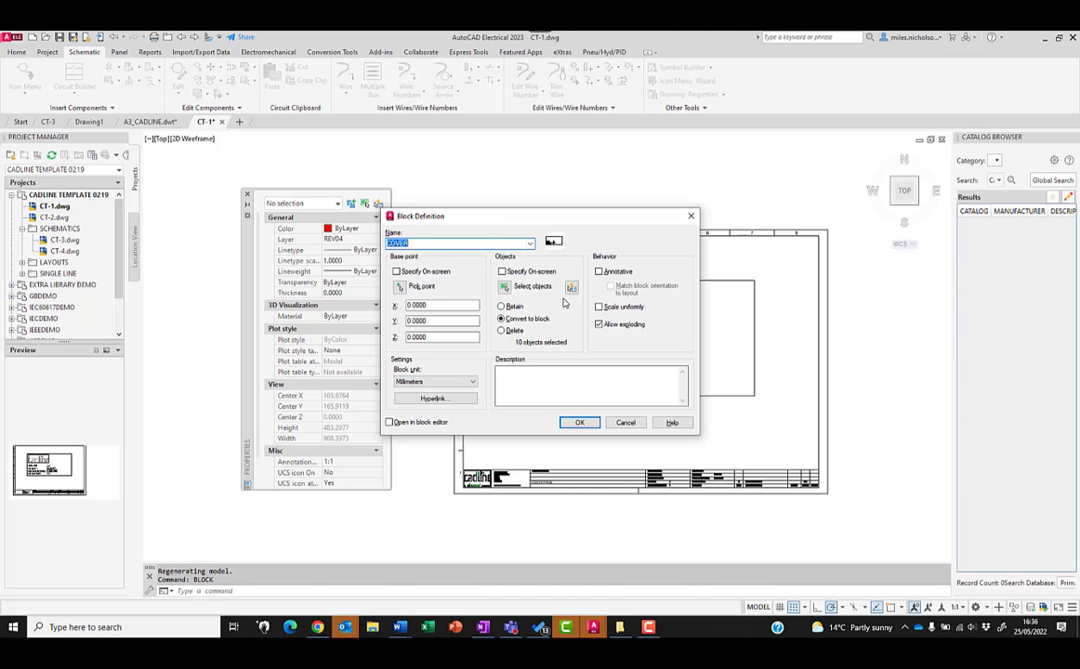
left_click(505, 289)
left_click(513, 268)
left_click(771, 410)
key("Return")
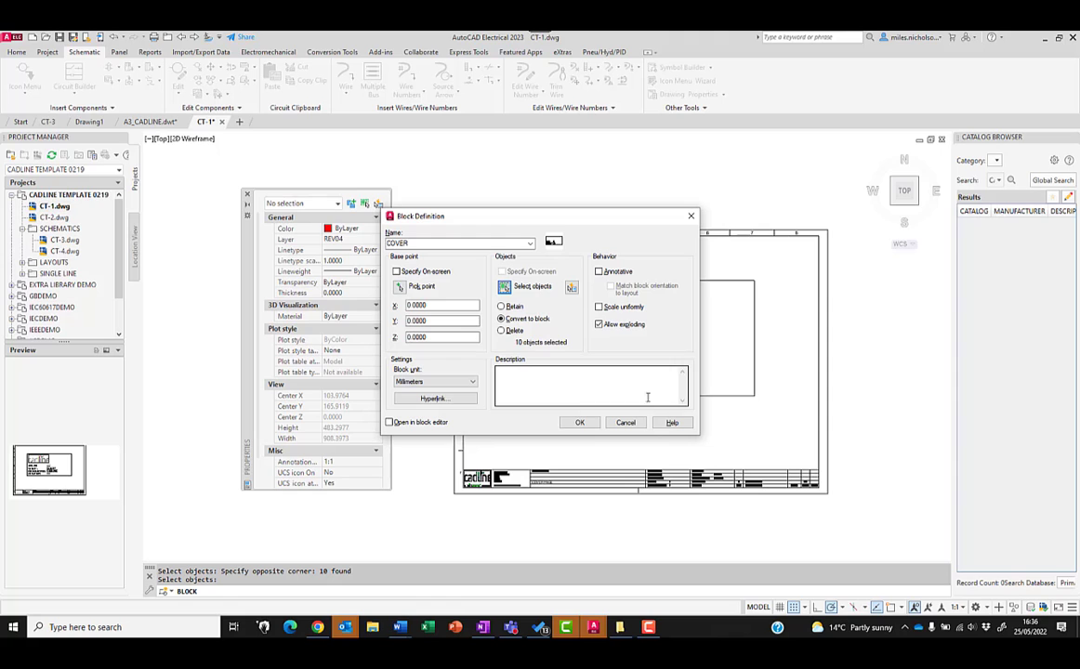
left_click(580, 424)
left_click(562, 336)
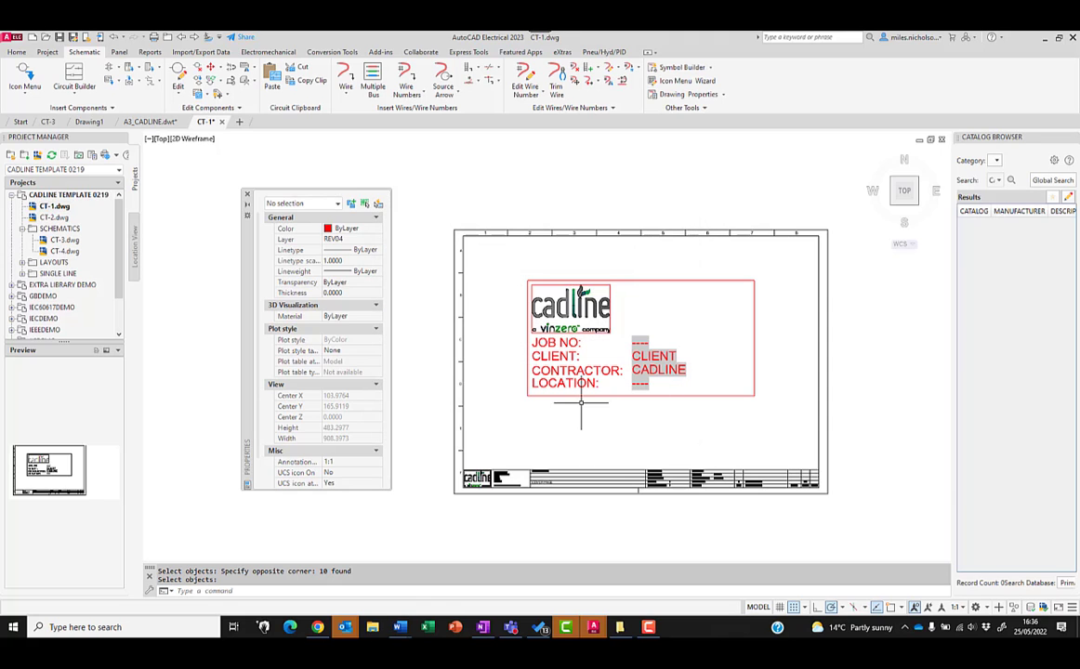
Select the COVER block and open its layer list in Properties.
left_click_drag(701, 272, 421, 251)
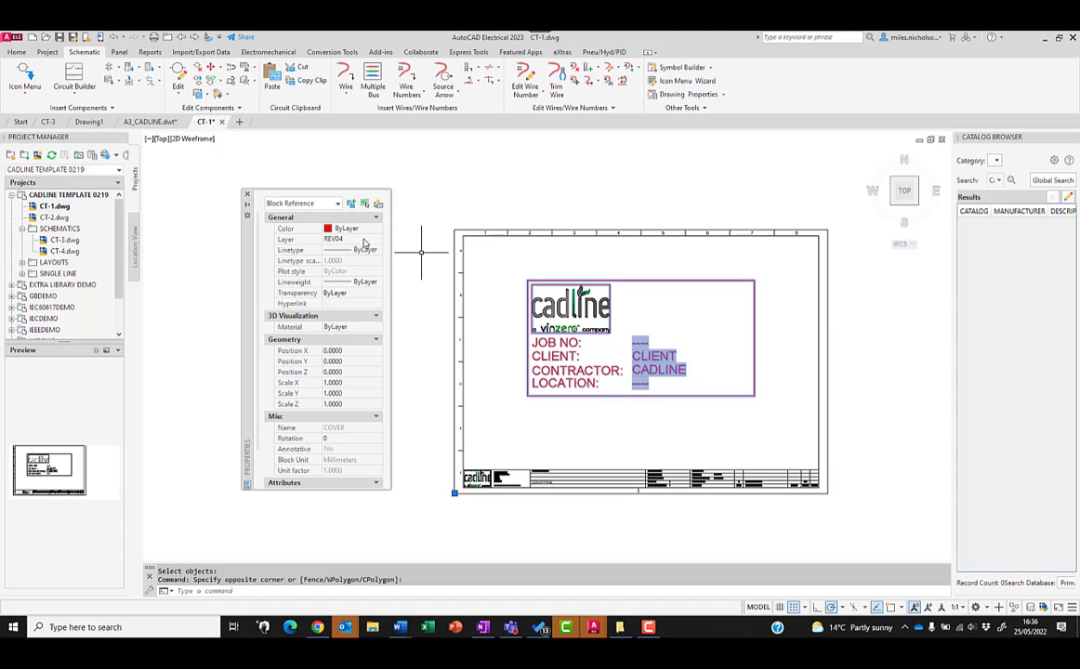
left_click(363, 240)
left_click(377, 240)
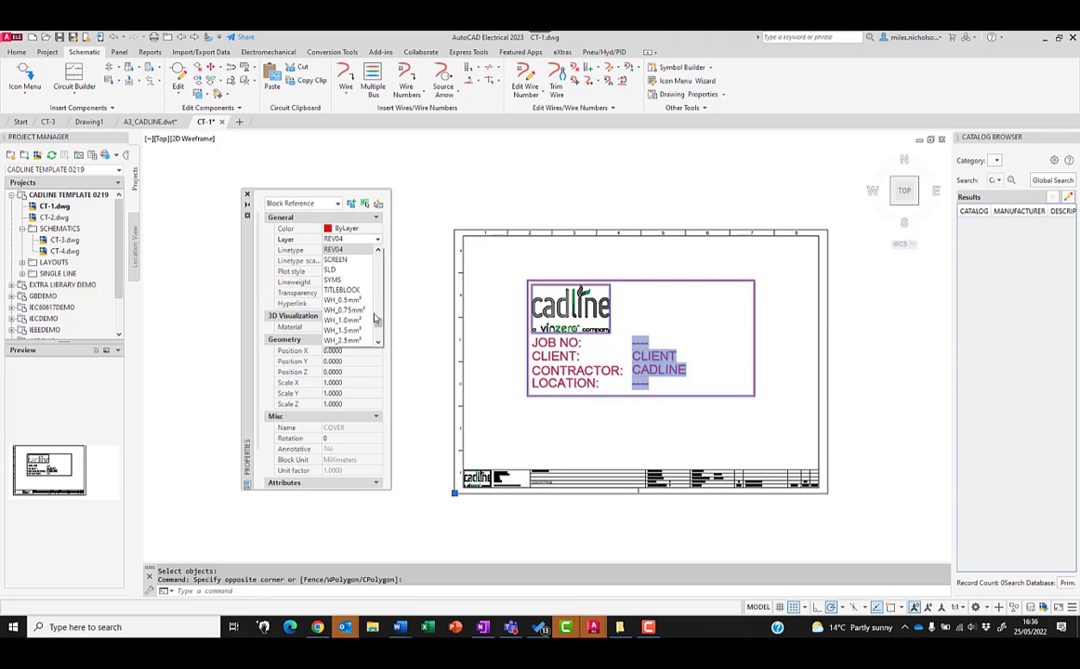